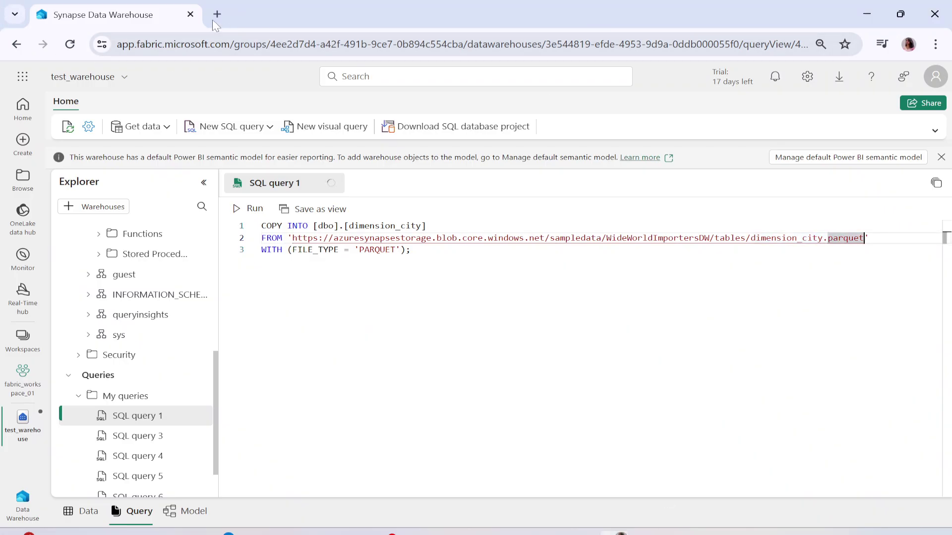
Step: Load app.fabric.microsoft.com in a new tab and switch to the Data Warehouse experience
left_click(212, 20)
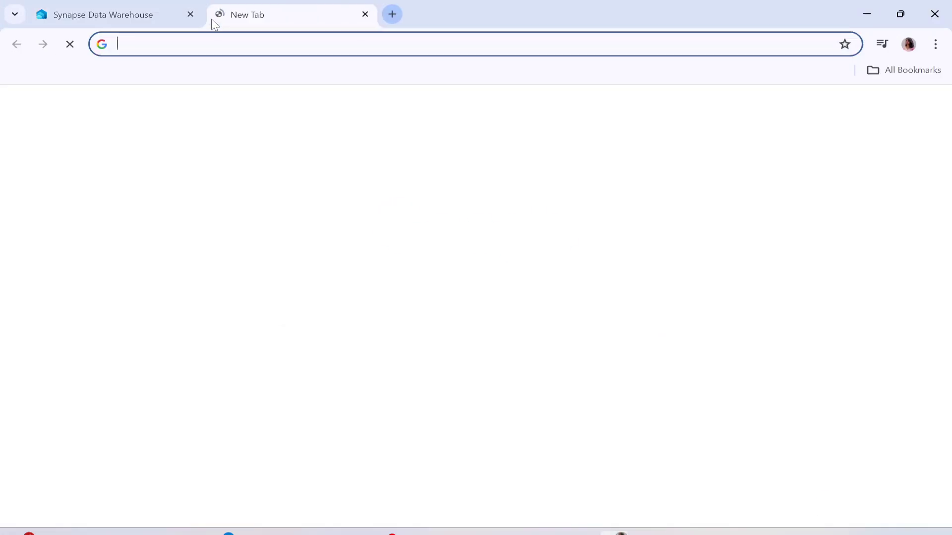
type("app")
key("Return")
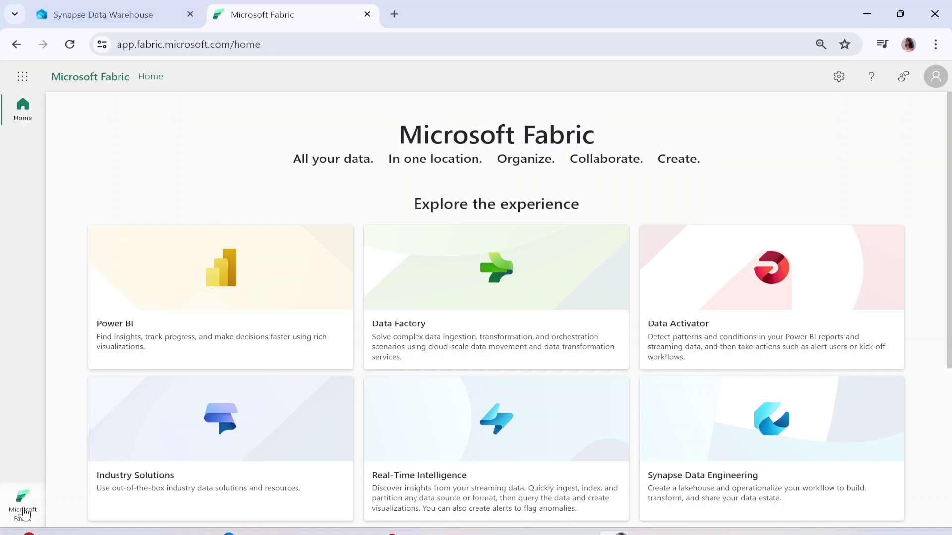
left_click(23, 504)
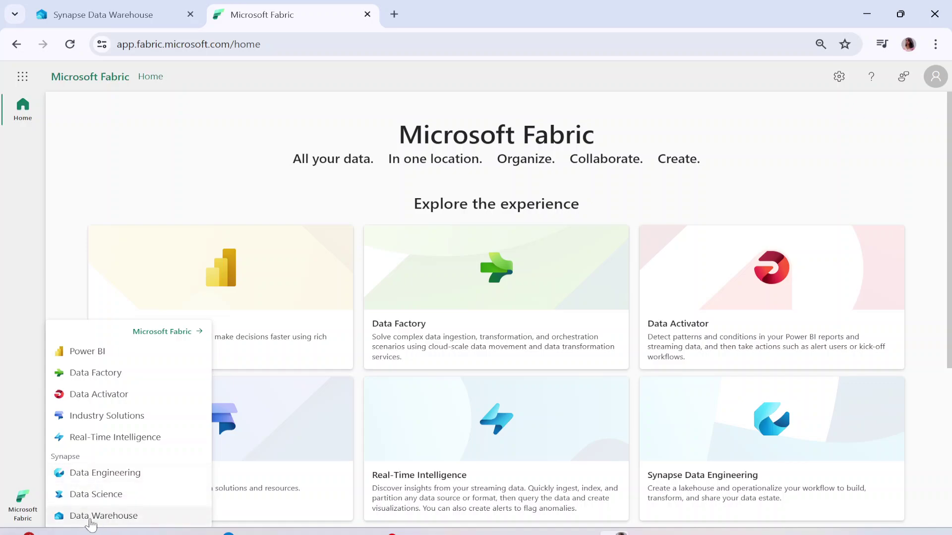
left_click(128, 517)
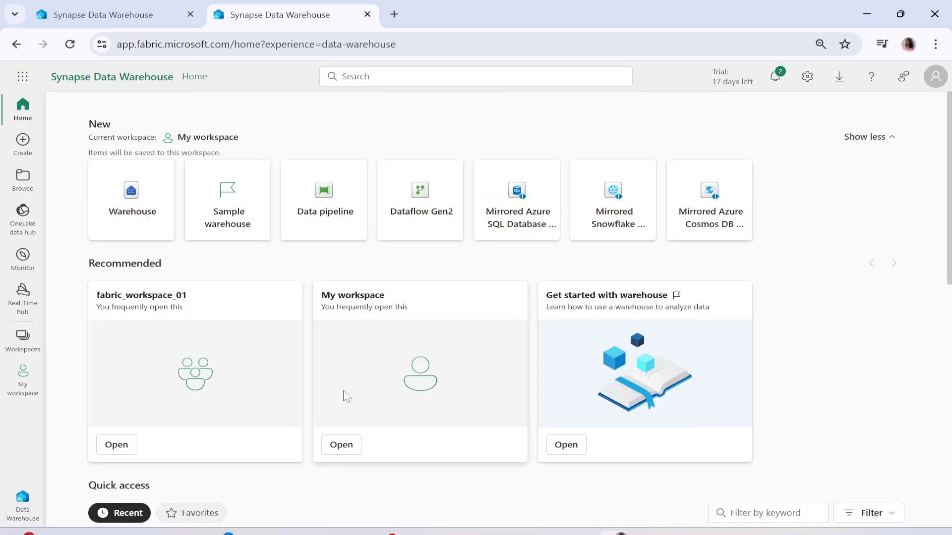
scroll(227, 317, "down", 3)
scroll(149, 317, "down", 3)
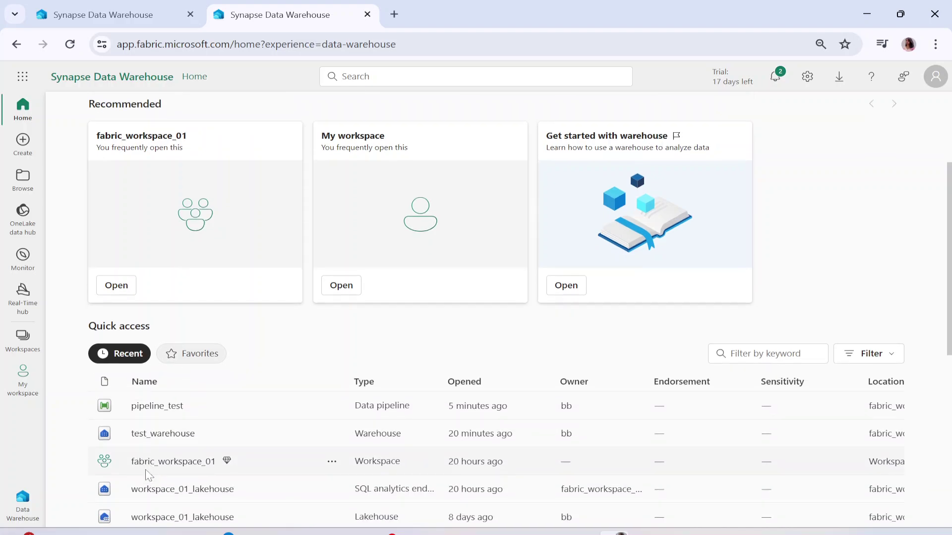
Step: From test_warehouse's Get data menu, create a data pipeline renamed from pipeline2 to new_data_pipeline
left_click(171, 318)
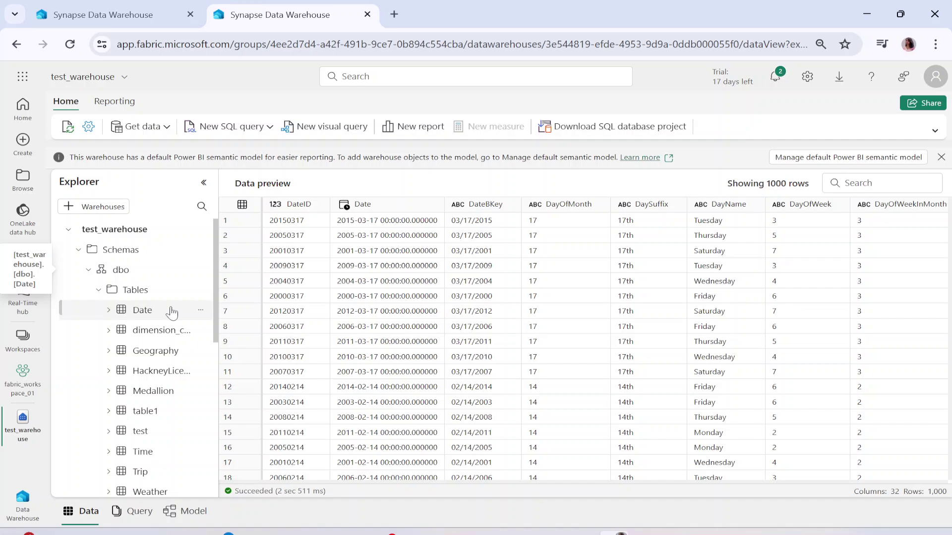
left_click(142, 127)
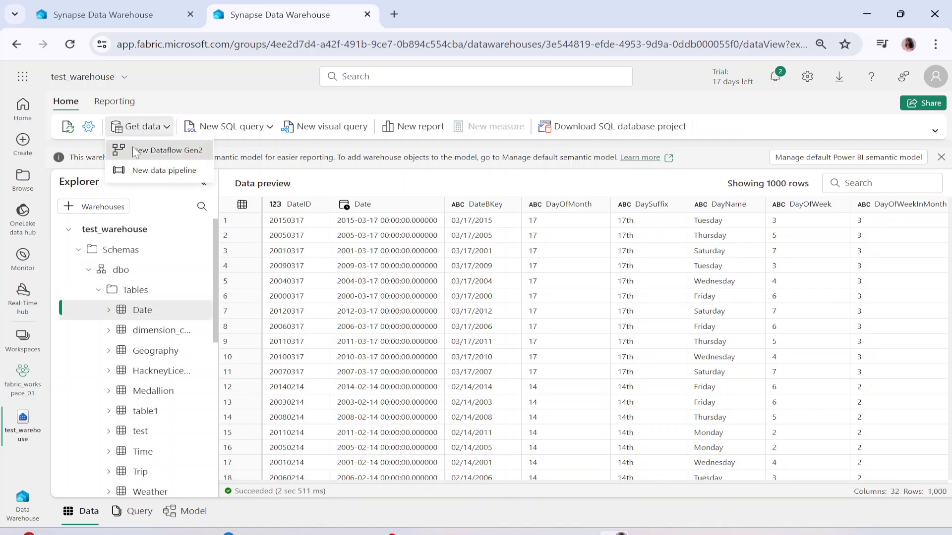
left_click(140, 171)
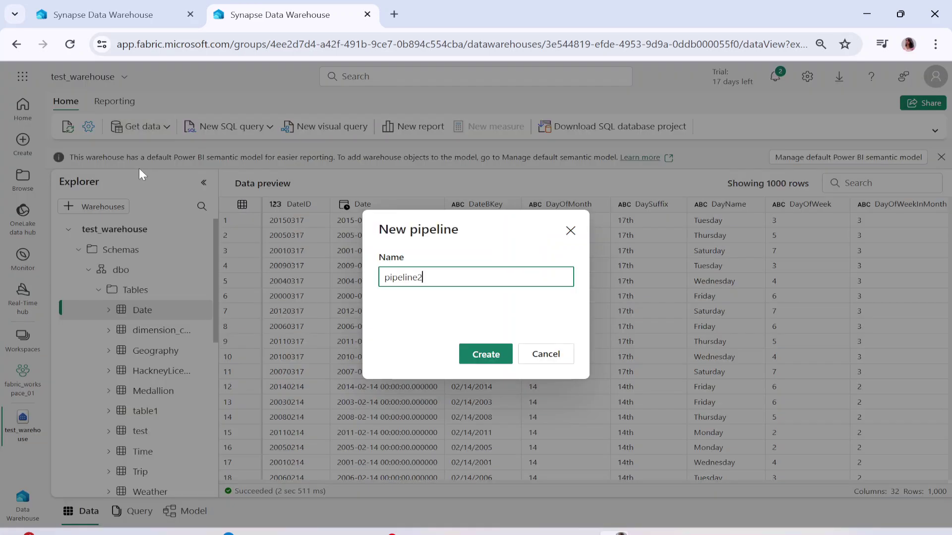
left_click_drag(424, 278, 375, 277)
type("new_data_")
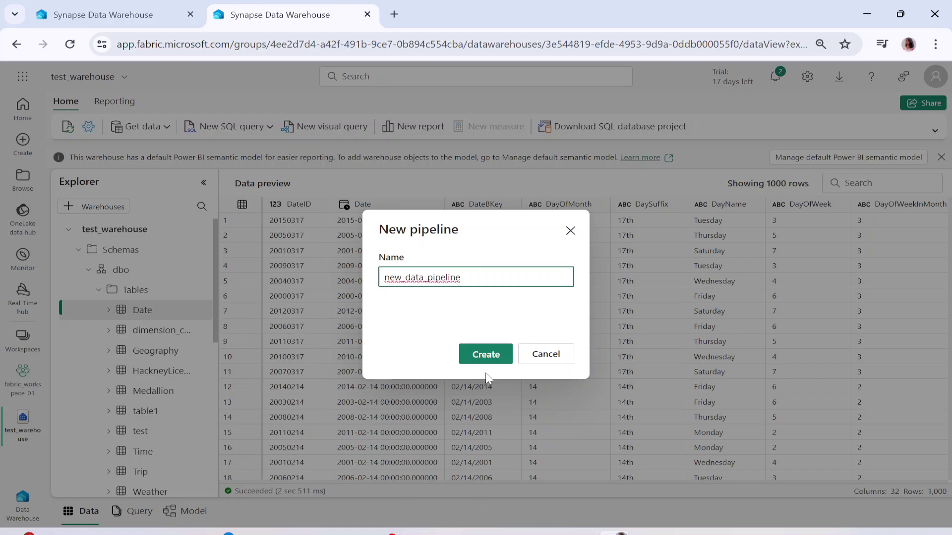
left_click(491, 353)
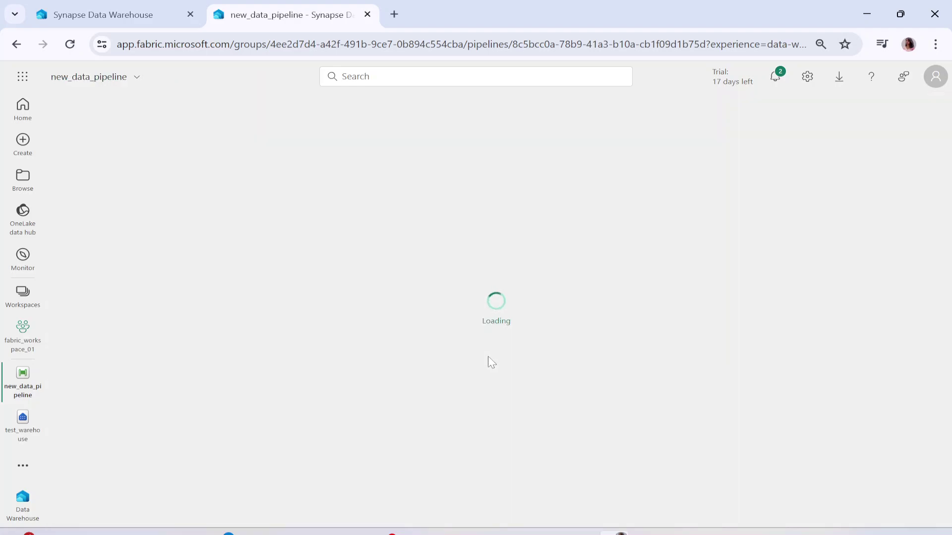
Step: In the copy assistant, clear the source search and select the Public Holidays sample dataset
type("@")
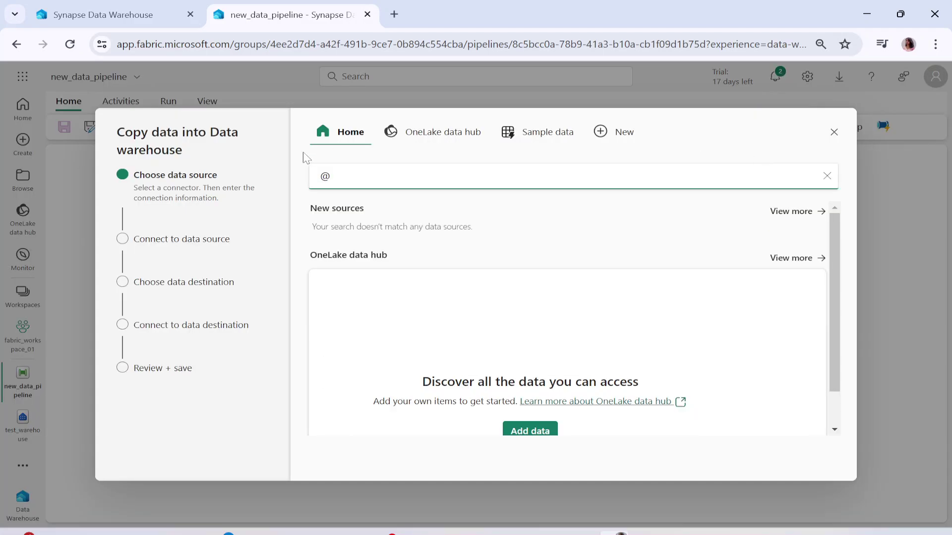
key("ctrl+a")
key("BackSpace")
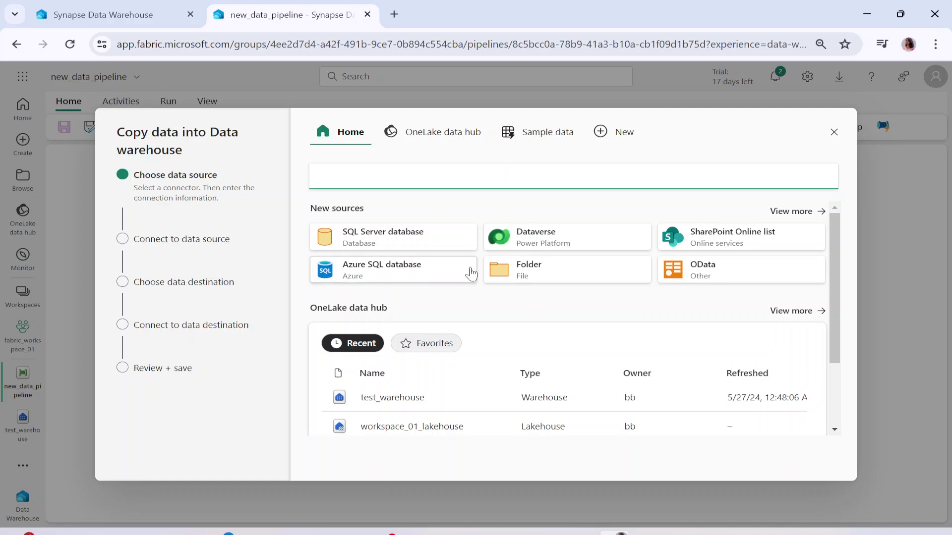
left_click(412, 147)
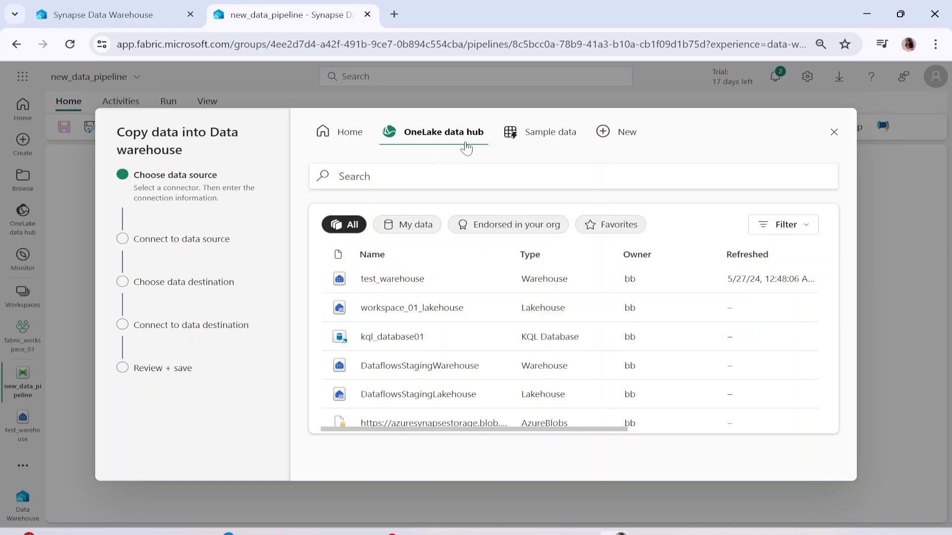
left_click(536, 138)
scroll(557, 322, "down", 2)
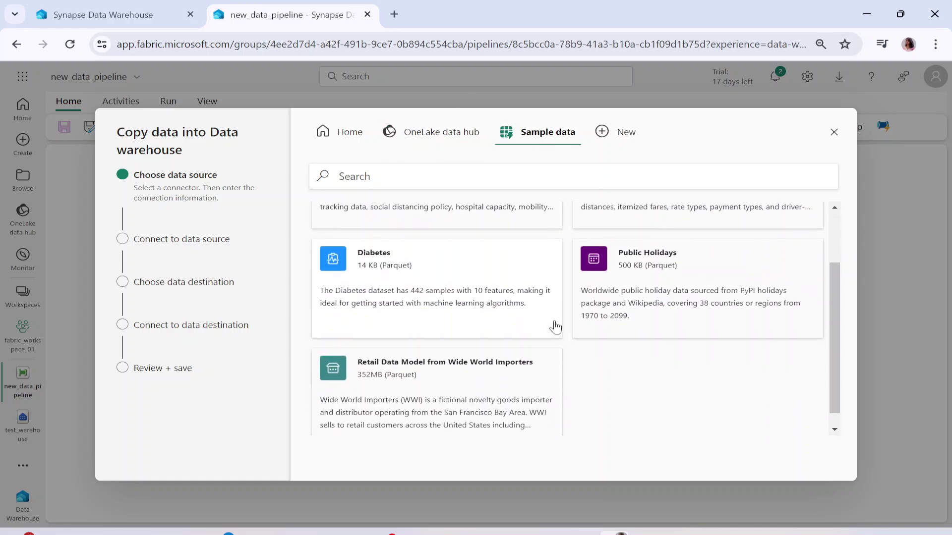
left_click(648, 261)
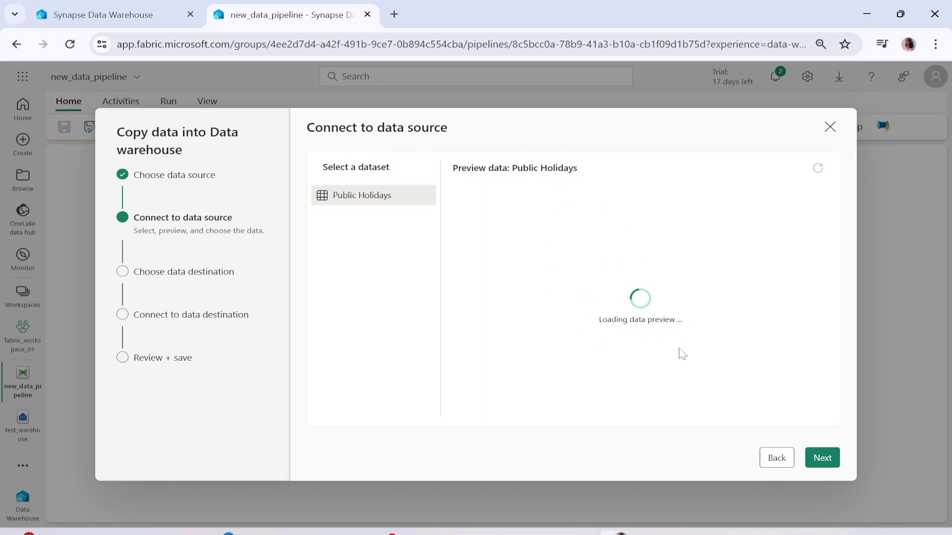
Step: Advance to the destination step, then back out and cancel the copy data assistant
left_click(822, 458)
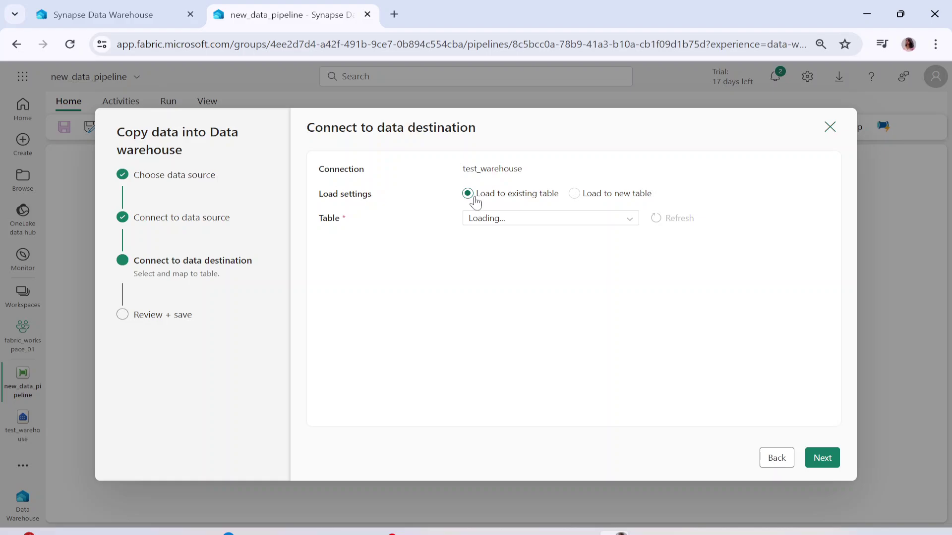
left_click(769, 465)
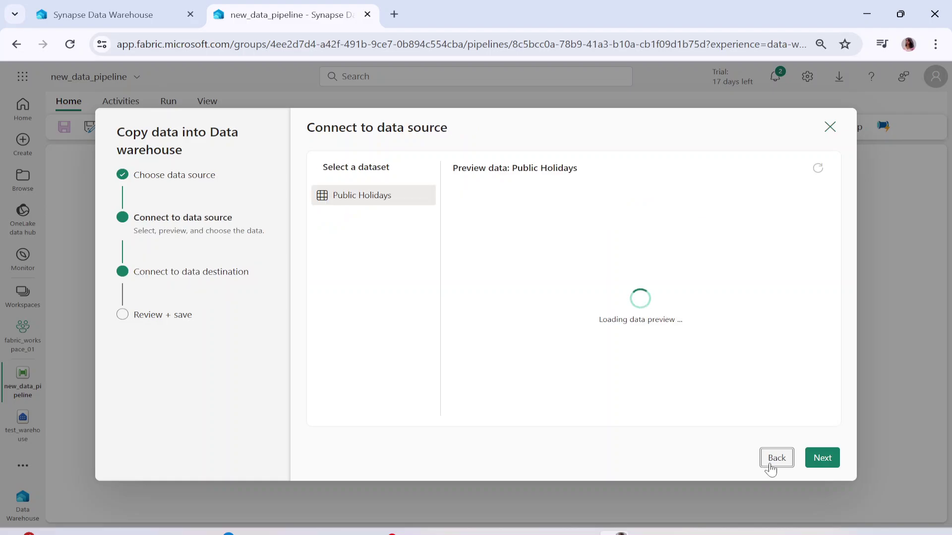
left_click(770, 466)
left_click(834, 133)
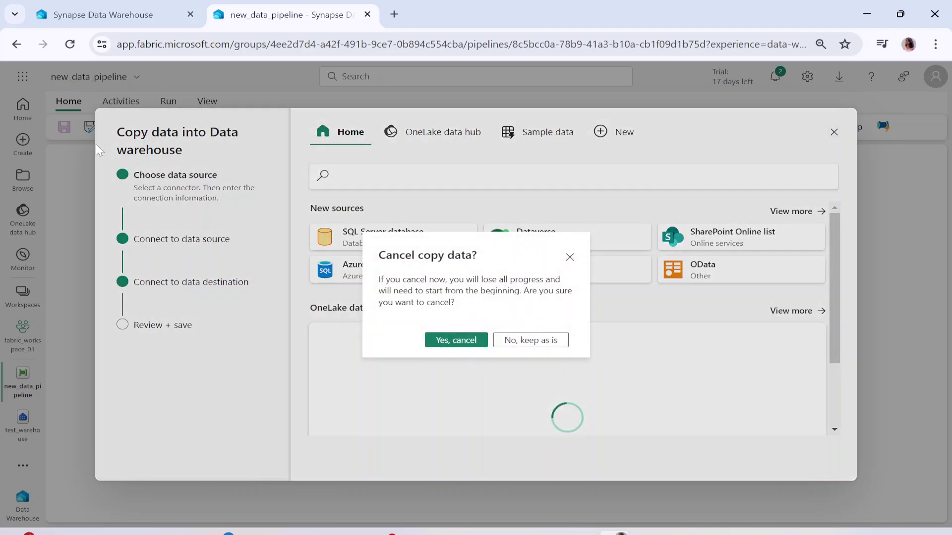
left_click(453, 340)
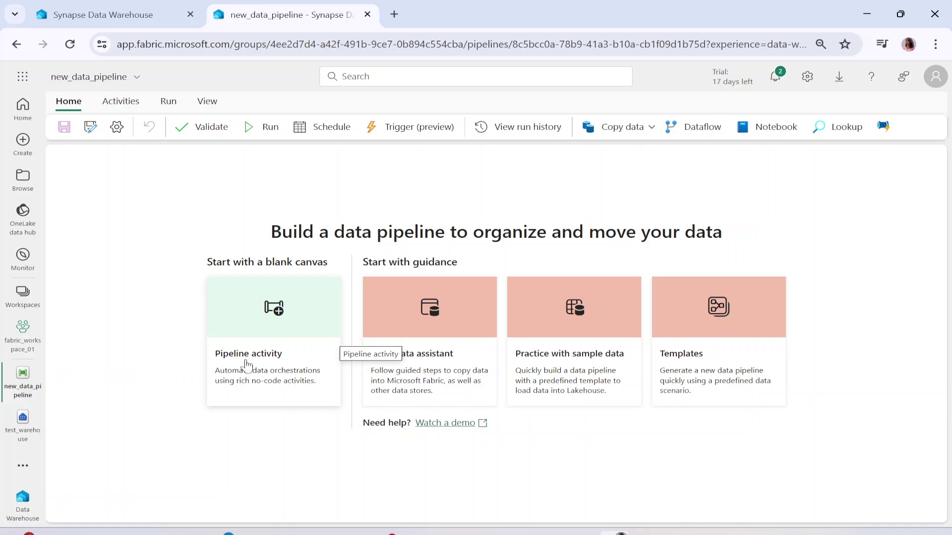
Step: Add a Copy data activity (Copy data1) from the Move and transform activities
left_click(258, 326)
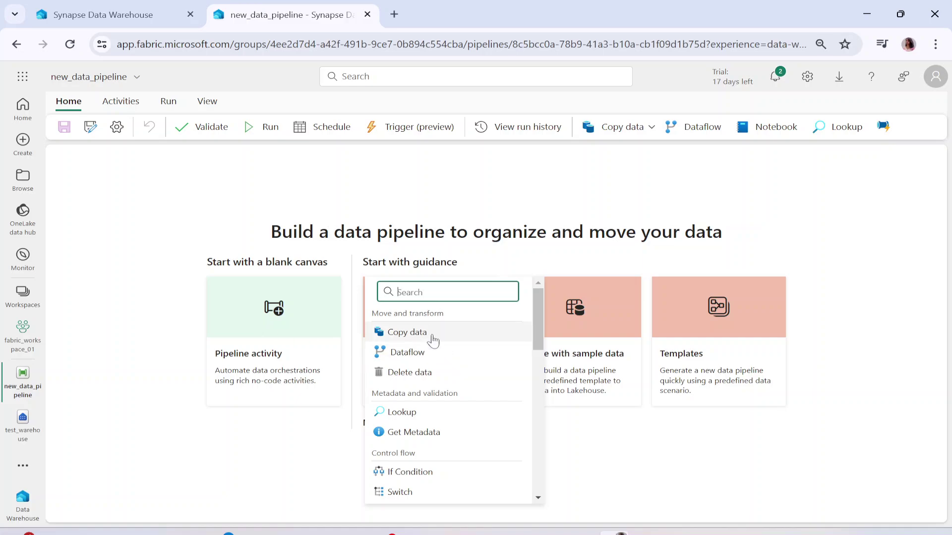
left_click_drag(537, 302, 549, 454)
scroll(523, 355, "up", 10)
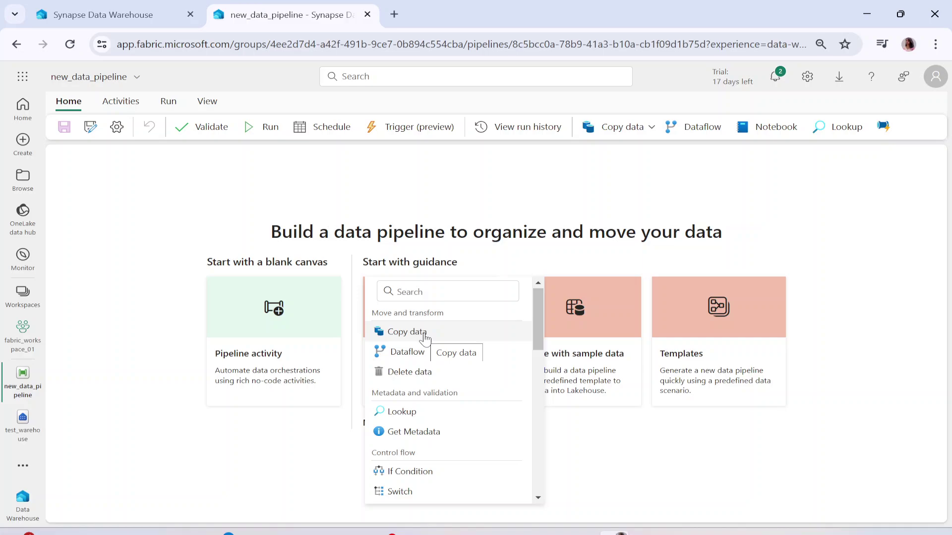
scroll(474, 392, "down", 3)
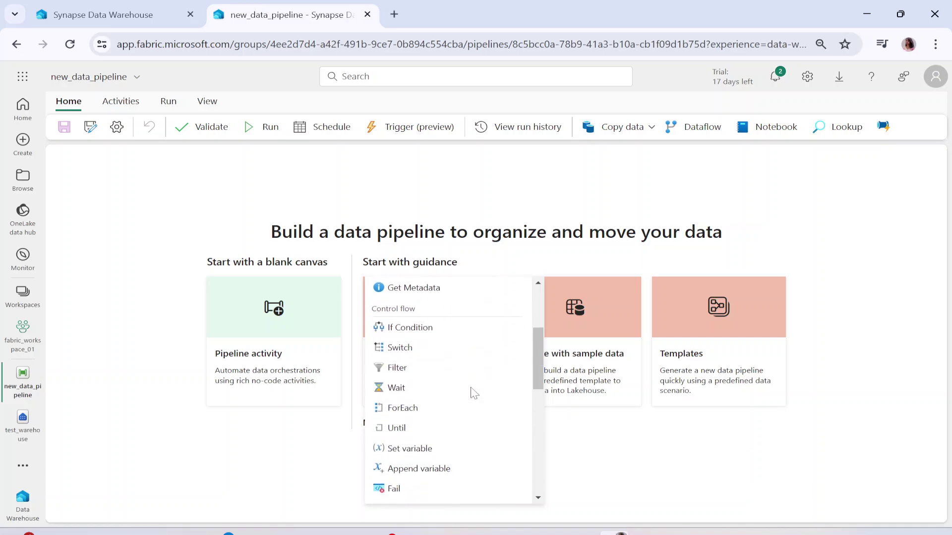
scroll(473, 392, "down", 1)
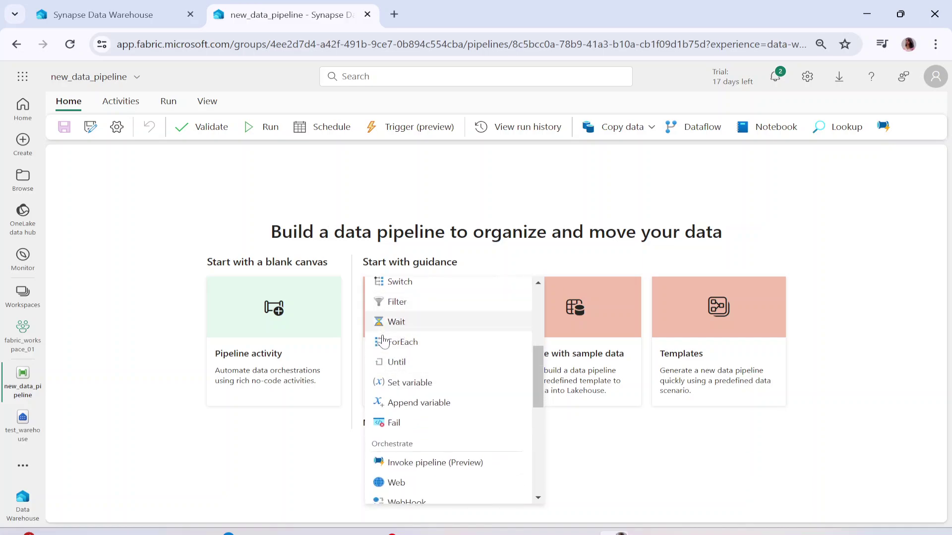
scroll(418, 496, "down", 2)
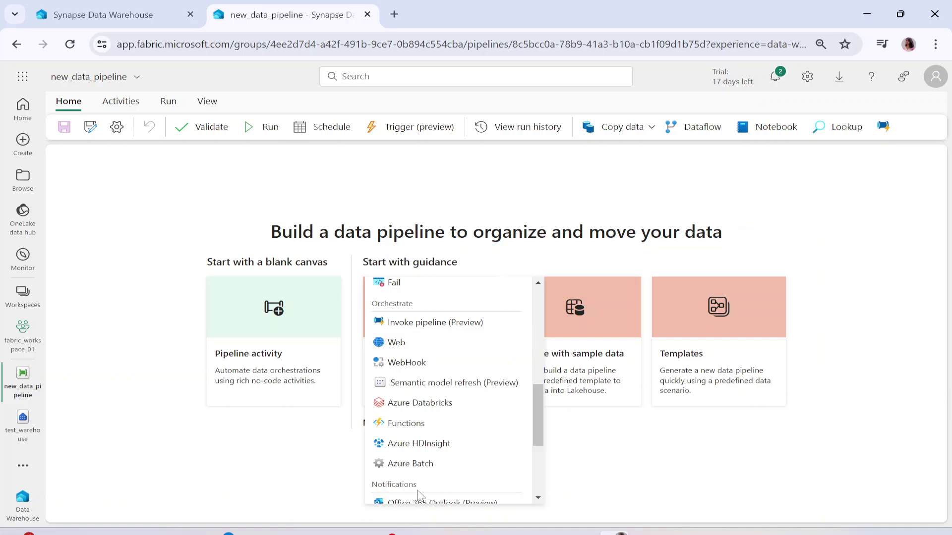
scroll(419, 493, "down", 2)
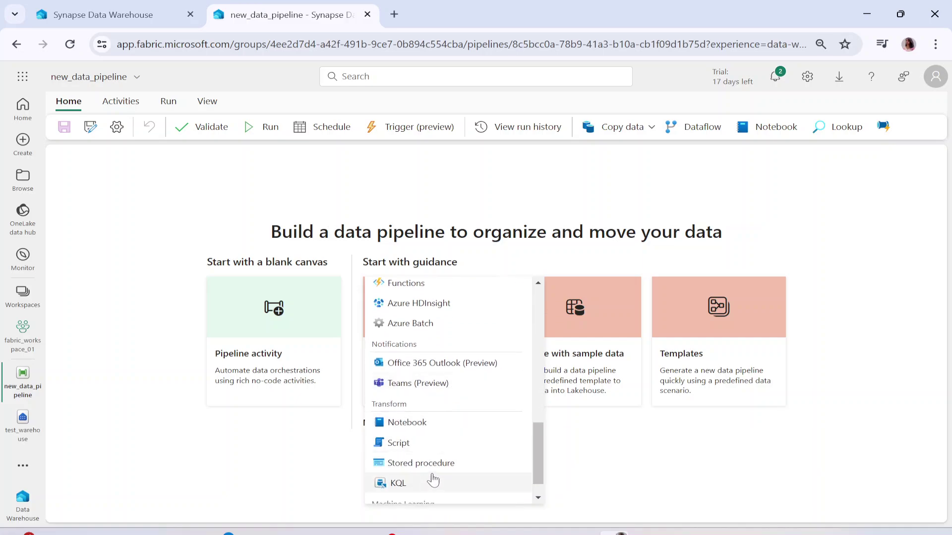
left_click_drag(536, 463, 540, 308)
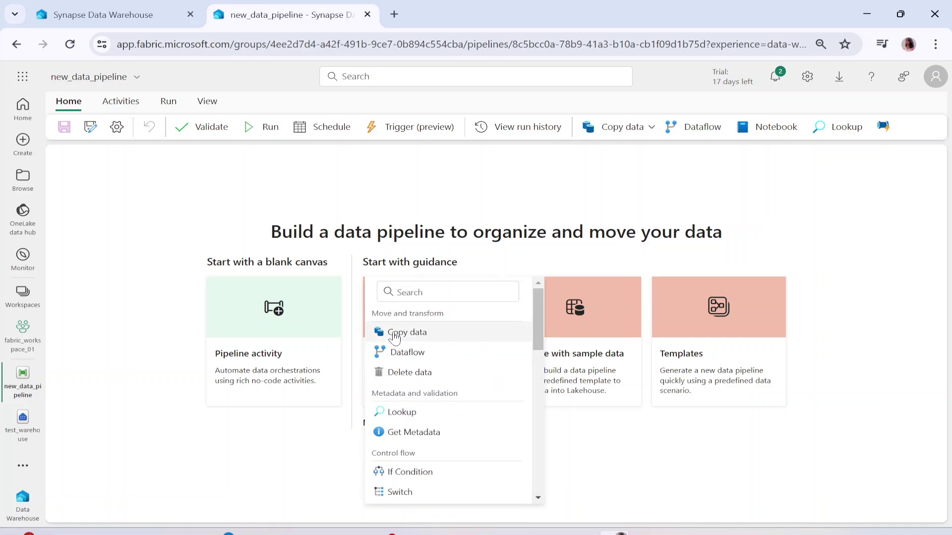
left_click(468, 333)
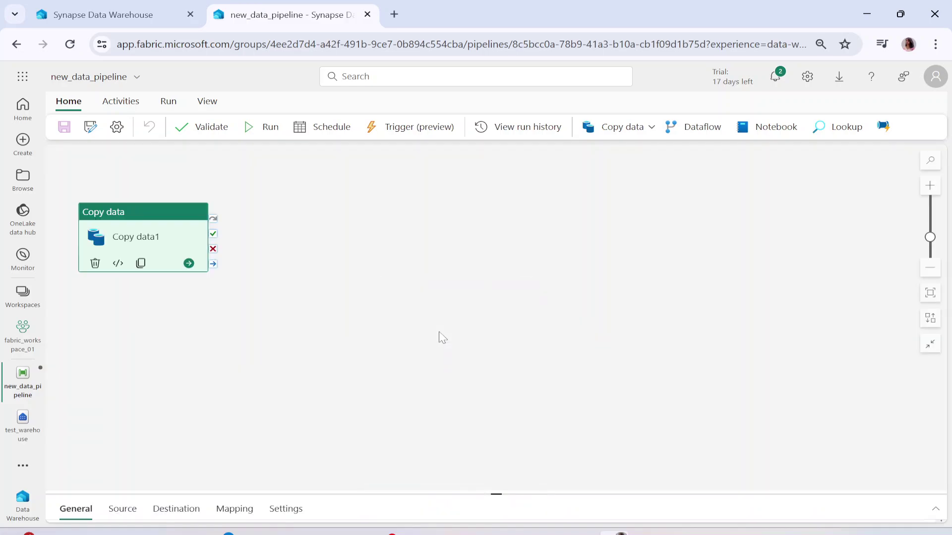
Step: Reposition Copy data1 and open the Get data picker via More in its Source connection list
left_click_drag(155, 223, 318, 217)
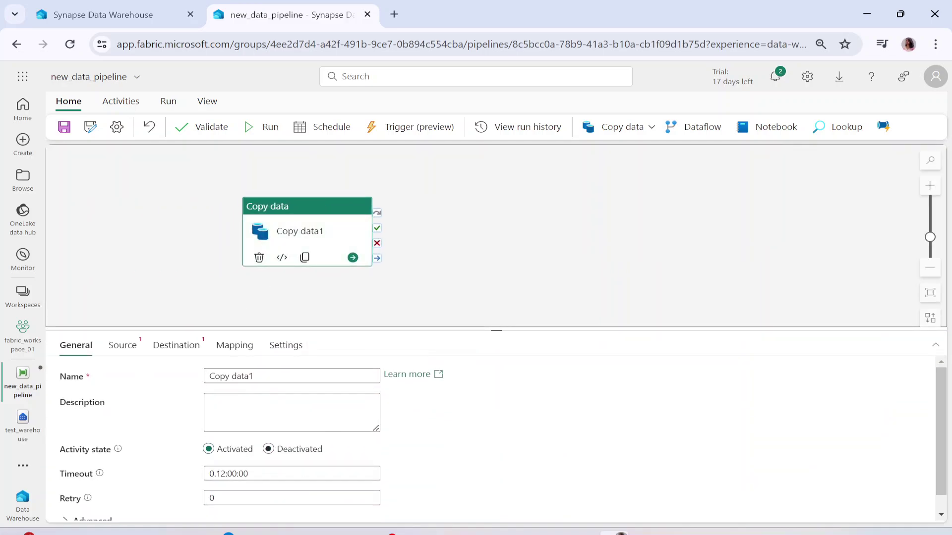
left_click_drag(500, 331, 496, 282)
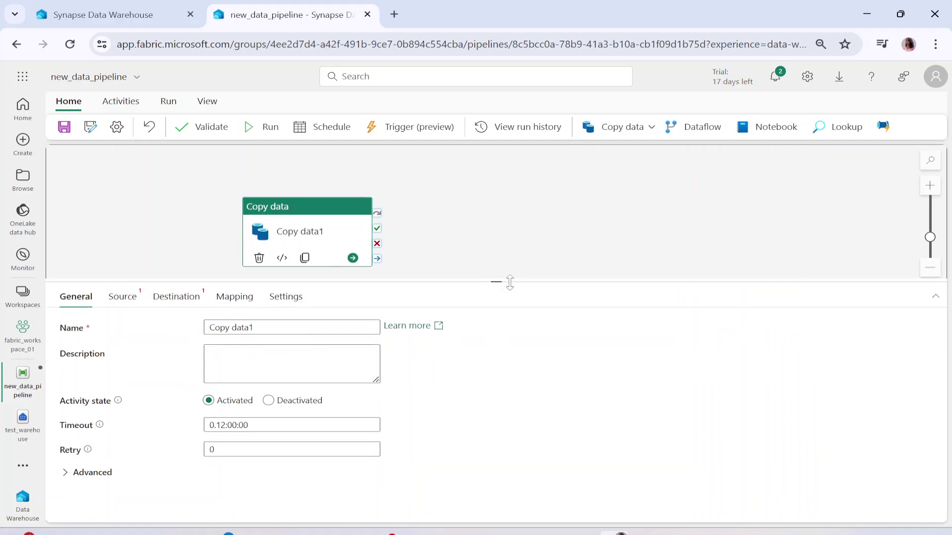
left_click(119, 300)
left_click(355, 331)
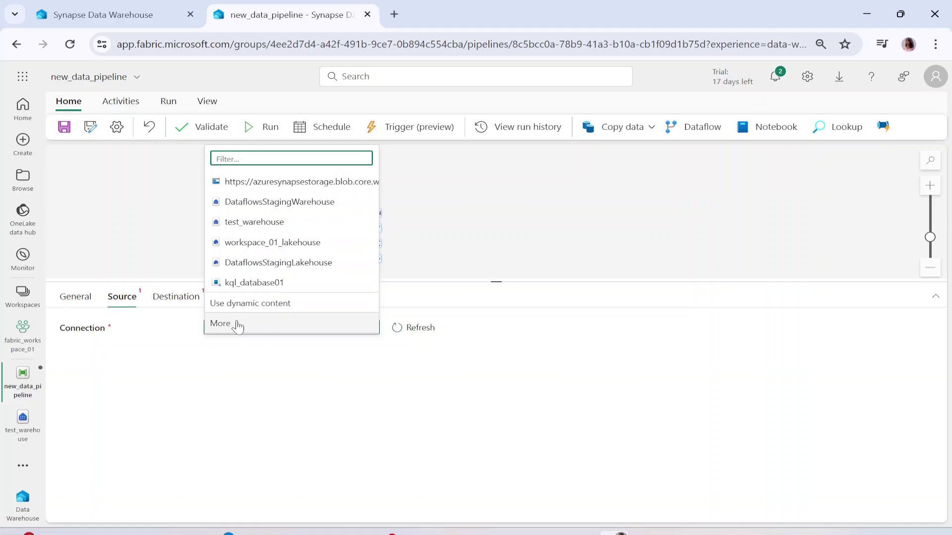
type("al")
key("BackSpace")
key("BackSpace")
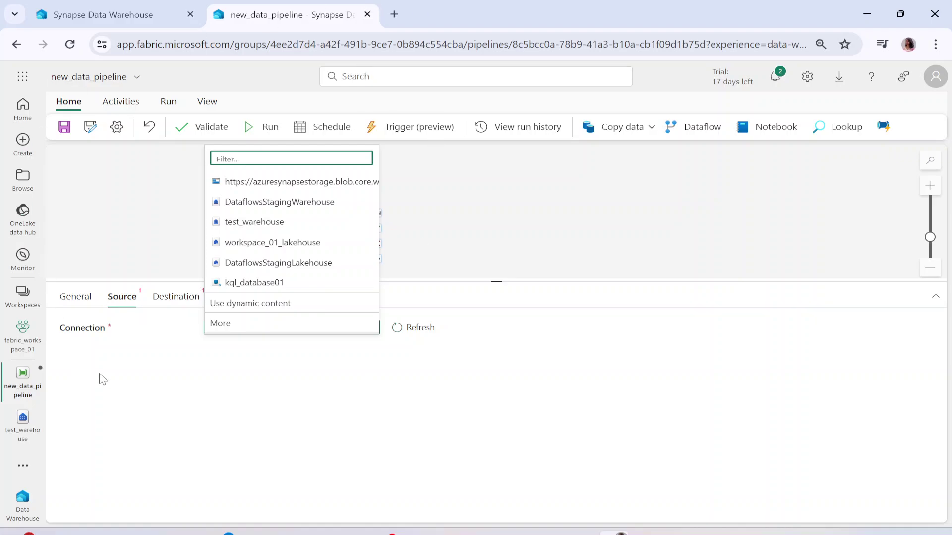
left_click(226, 330)
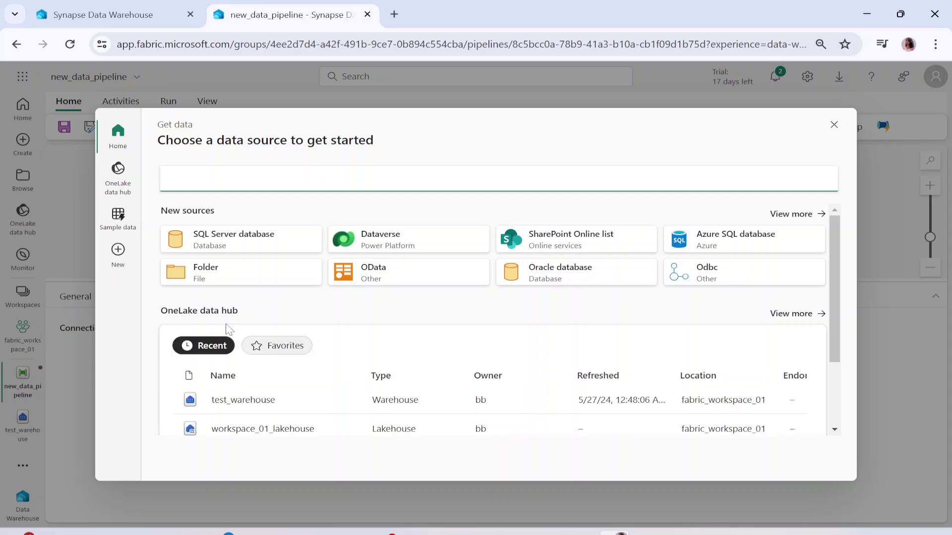
Step: Among the new data source types in Get data, choose the Azure Blobs tile
left_click(795, 215)
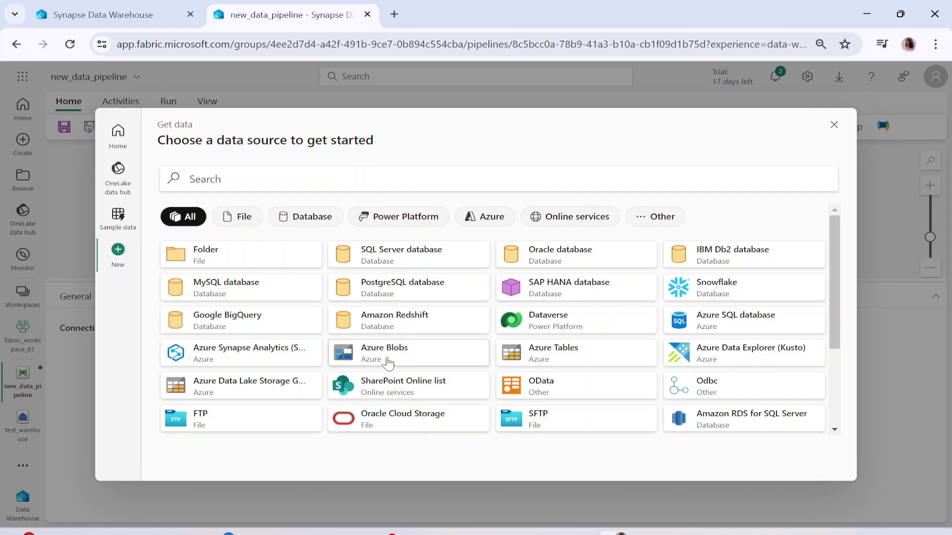
scroll(387, 364, "down", 2)
scroll(399, 342, "up", 2)
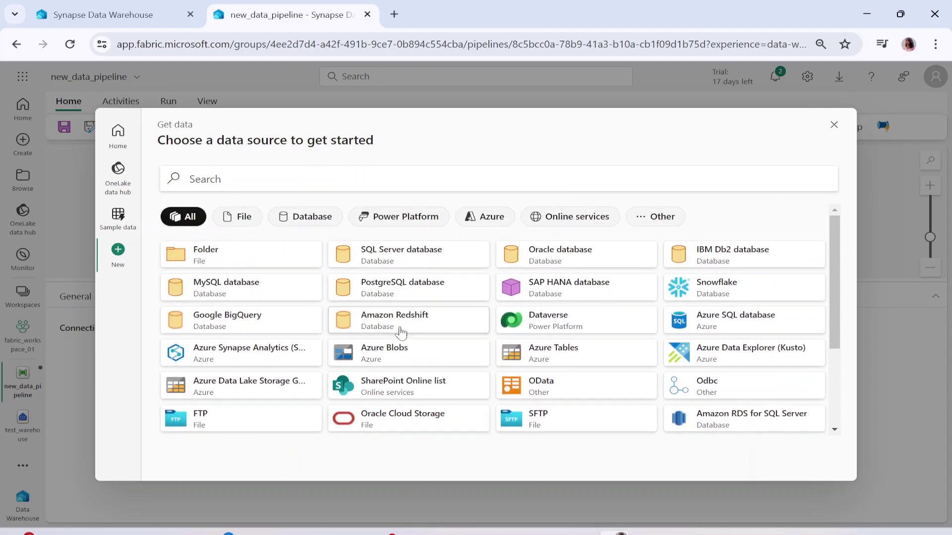
left_click(402, 352)
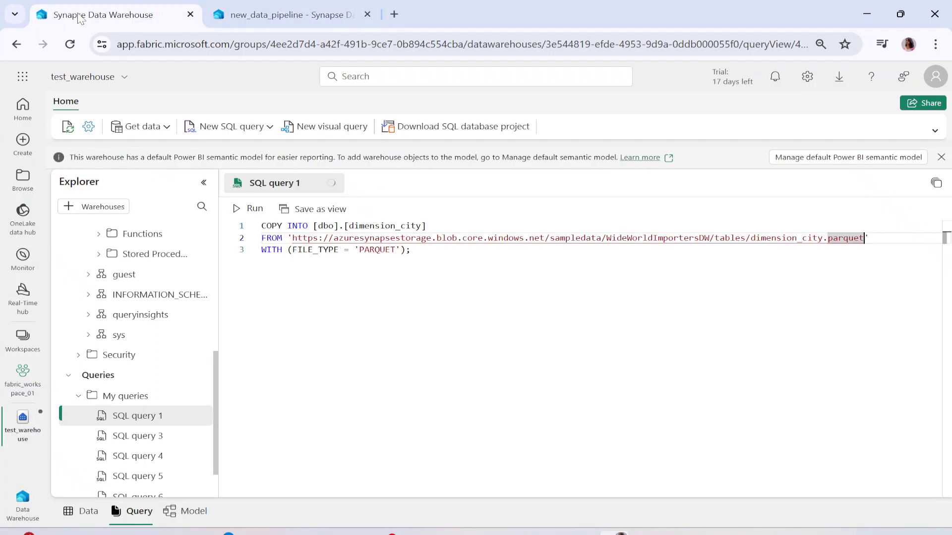
Step: Paste the azuresynapsestorage blob URL from the COPY INTO query as the account and connect
left_click(78, 14)
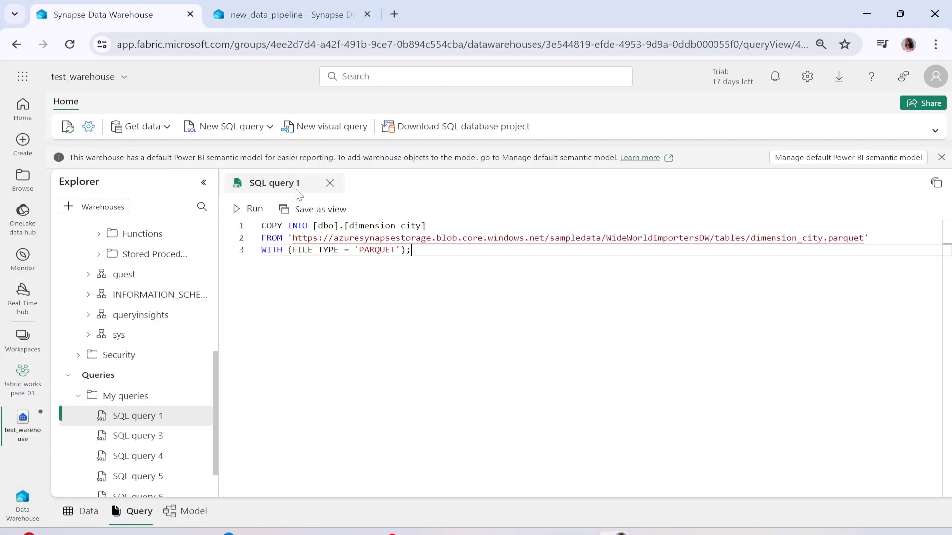
left_click_drag(292, 238, 602, 238)
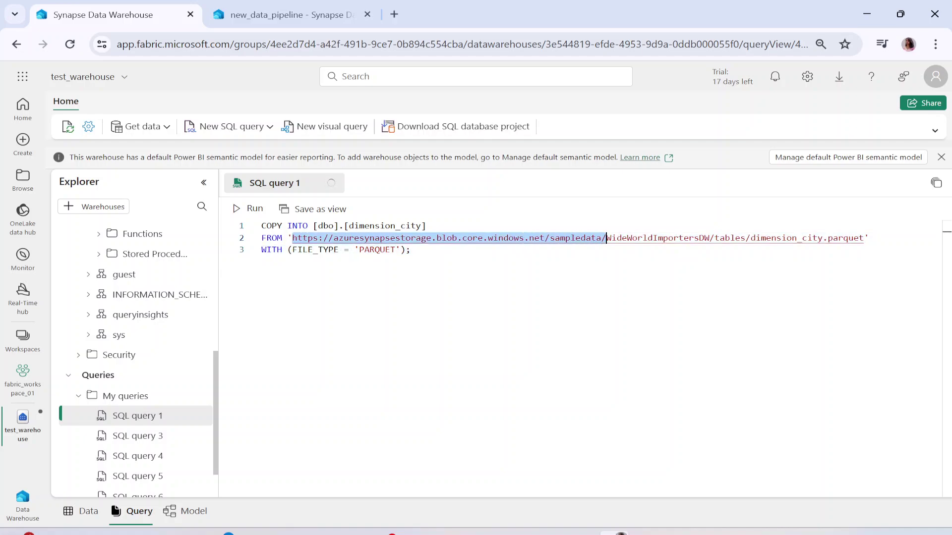
left_click(304, 23)
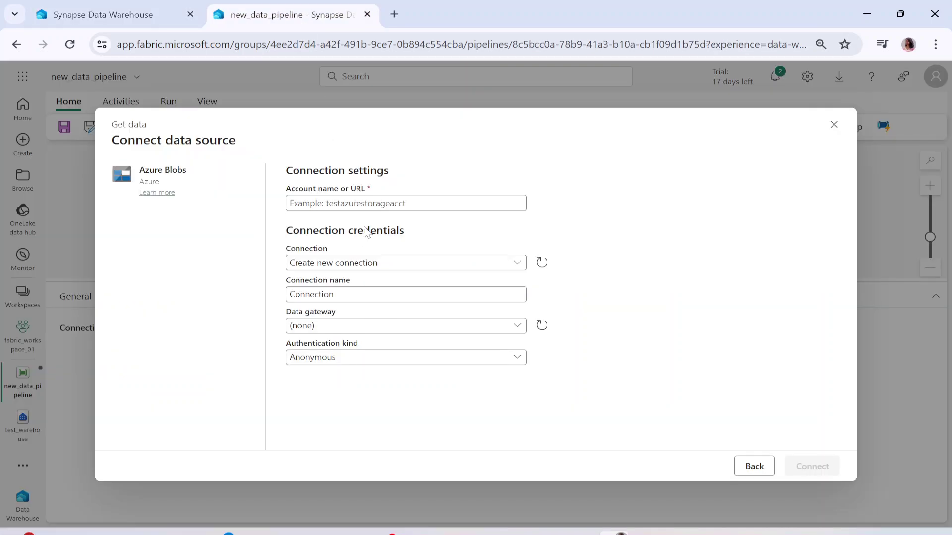
key("ctrl+v")
left_click(86, 12)
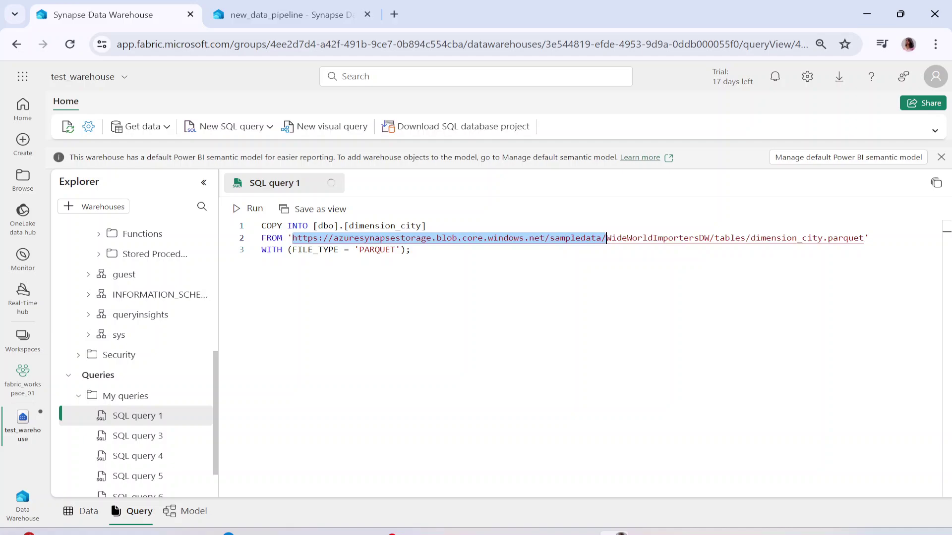
left_click(308, 15)
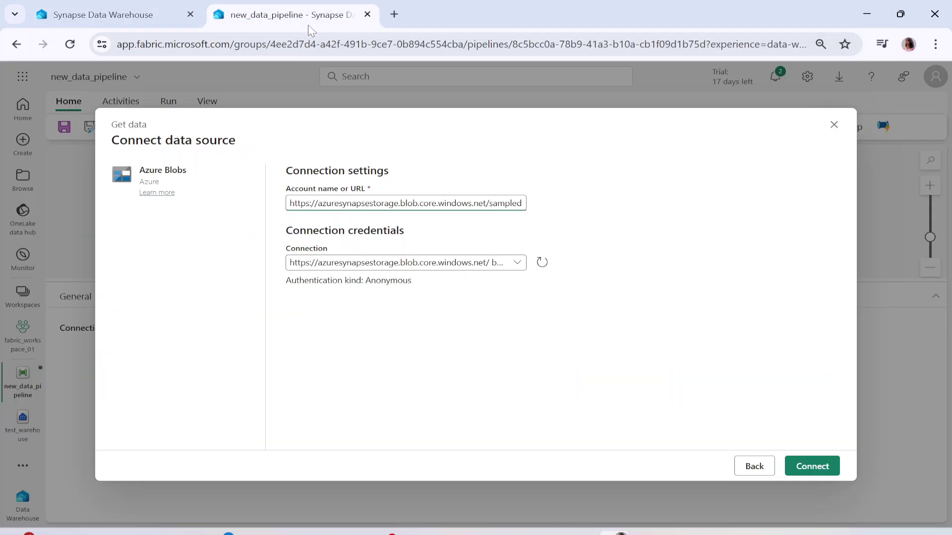
left_click(74, 14)
left_click(293, 15)
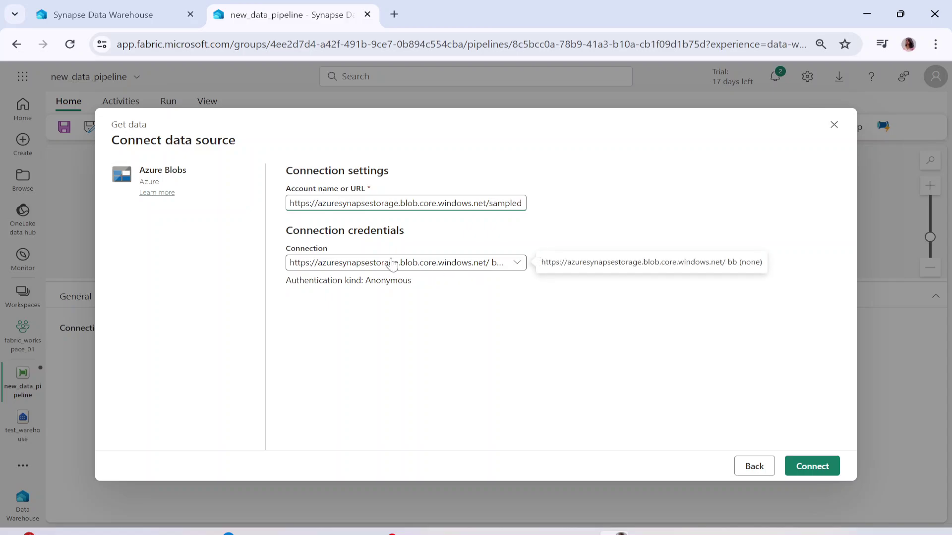
left_click(808, 465)
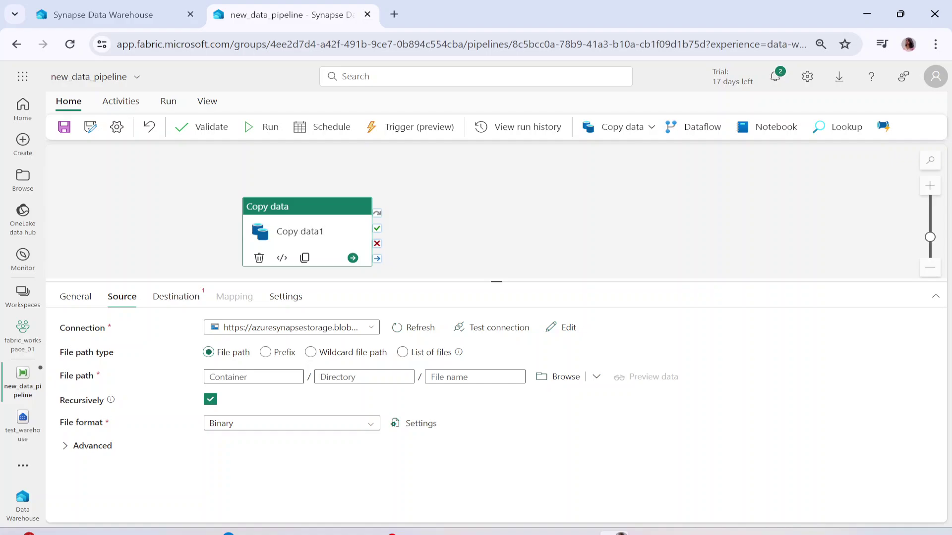
Step: Test the blob connection and copy the container name sampledata from the SQL query
left_click(485, 330)
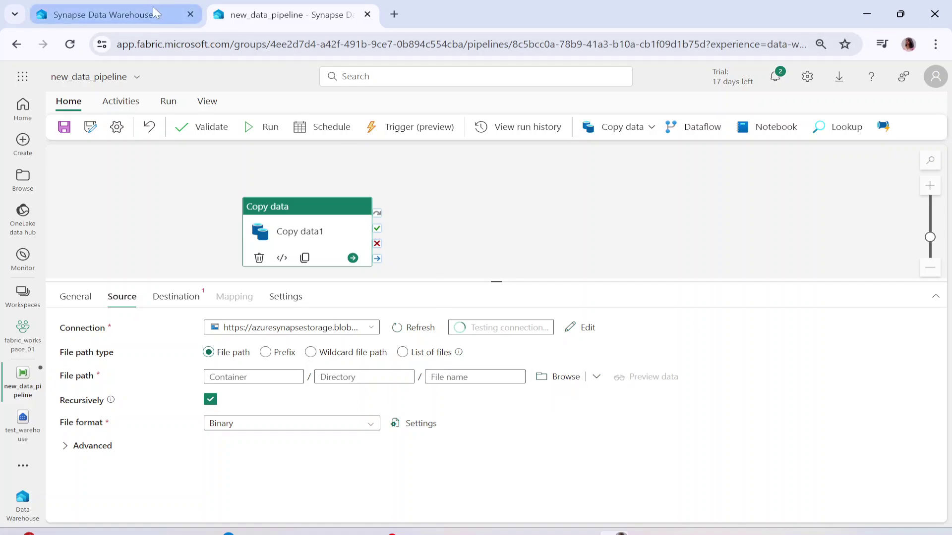
left_click(169, 11)
left_click_drag(550, 238, 602, 237)
left_click(281, 14)
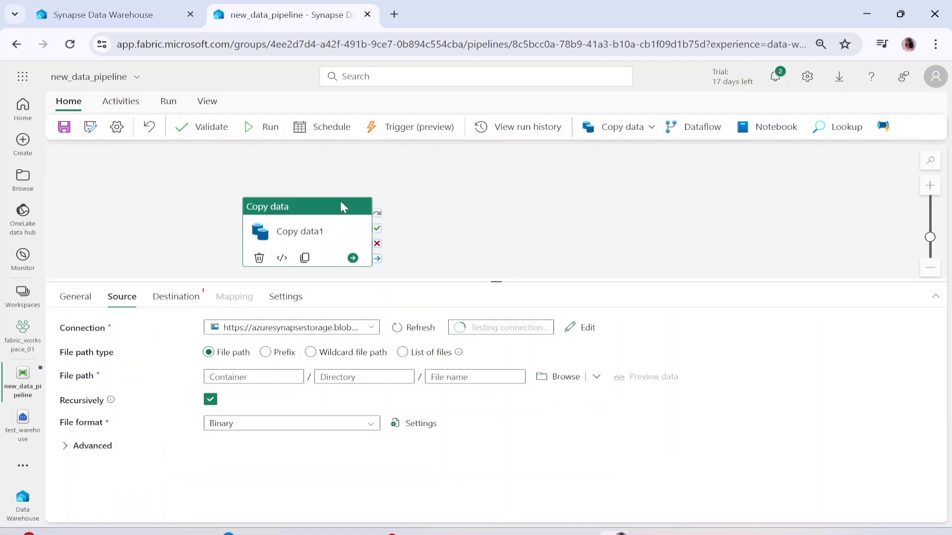
Step: Set the file path to container sampledata, directory WideWorldImportersDW/tables/, file dimension_city.parquet
key("ctrl+v")
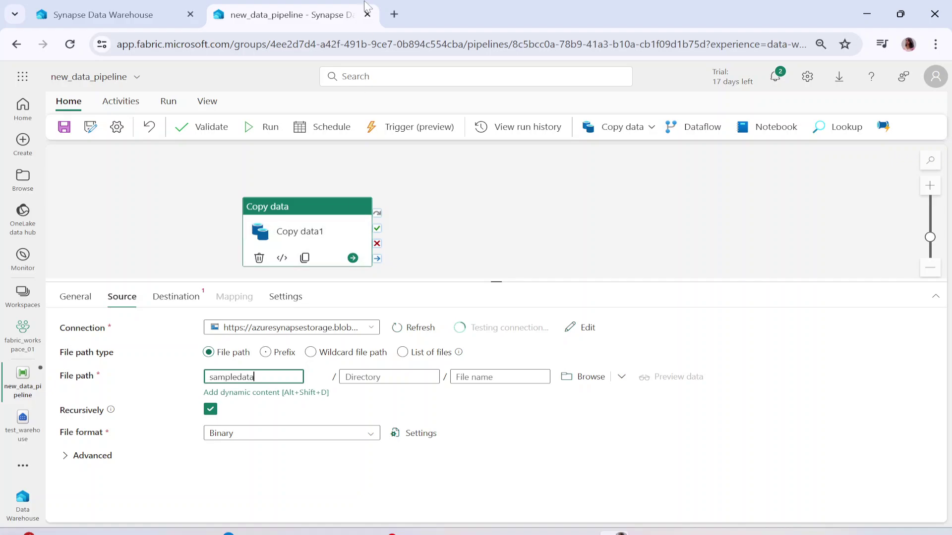
left_click(144, 14)
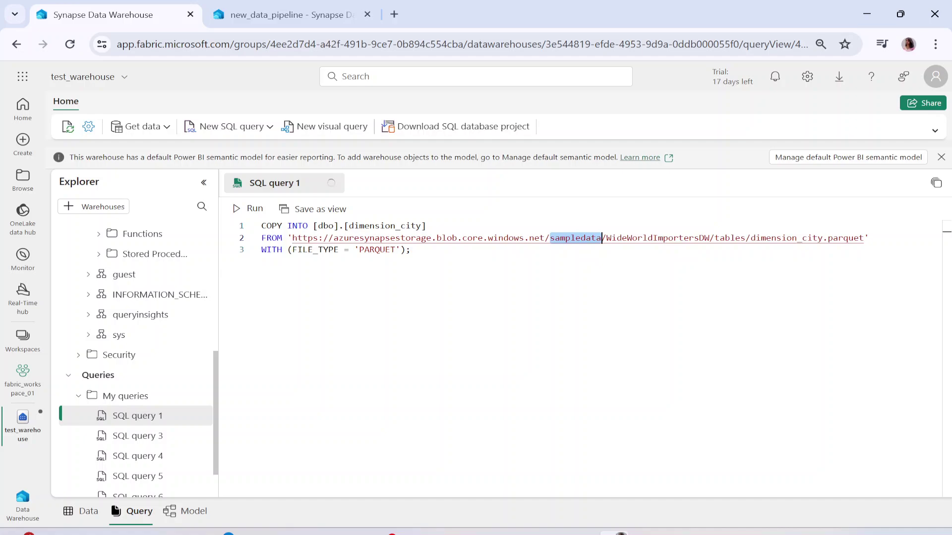
left_click_drag(749, 238, 606, 238)
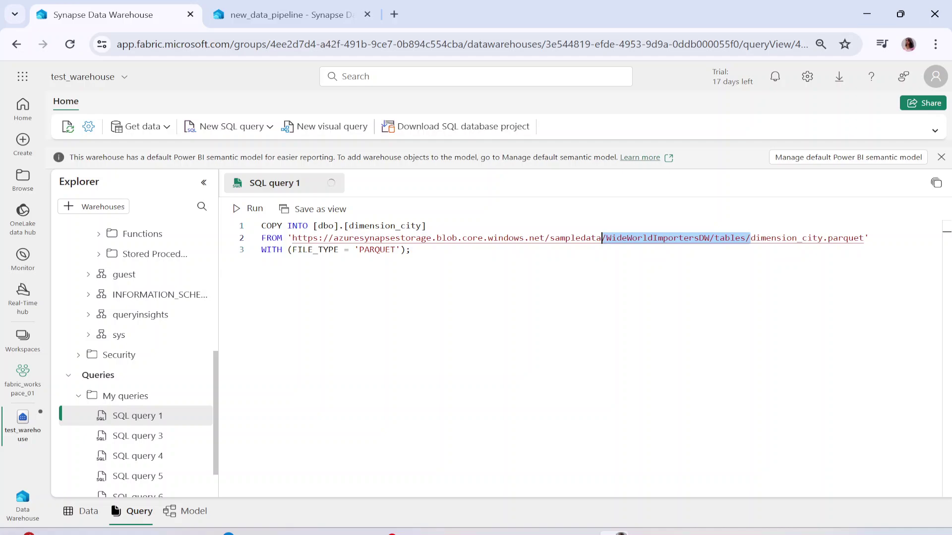
left_click(224, 17)
left_click(382, 378)
key("ctrl+v")
left_click(114, 15)
left_click_drag(746, 238, 854, 237)
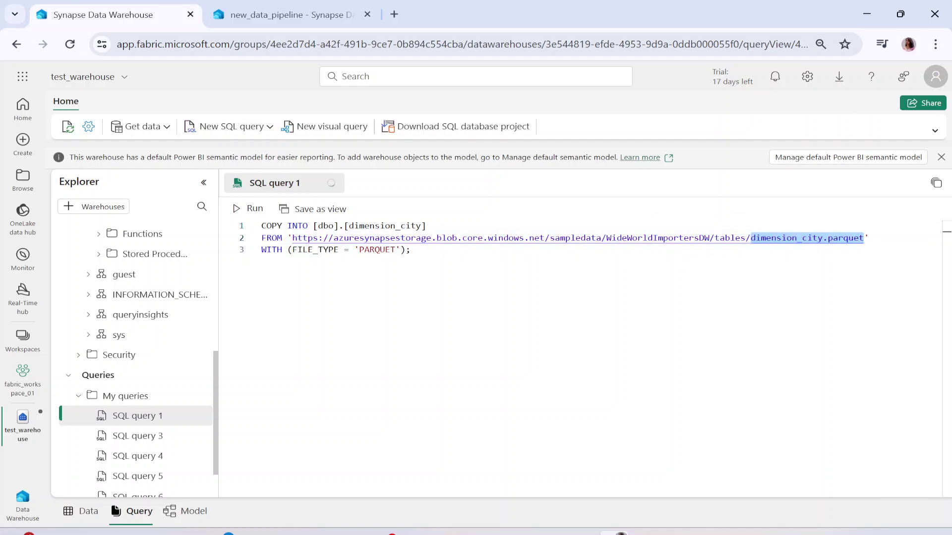
left_click(285, 14)
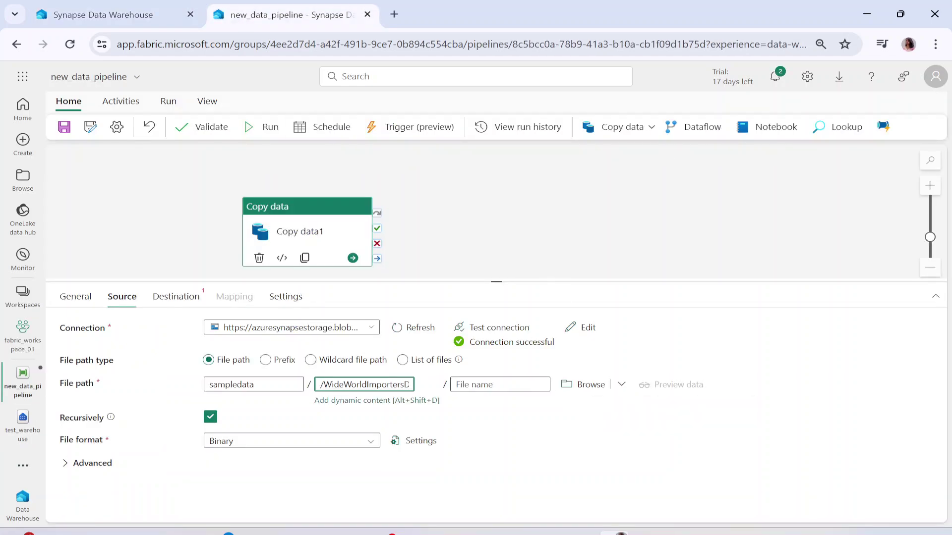
left_click(496, 385)
type("dimension_city.parquet")
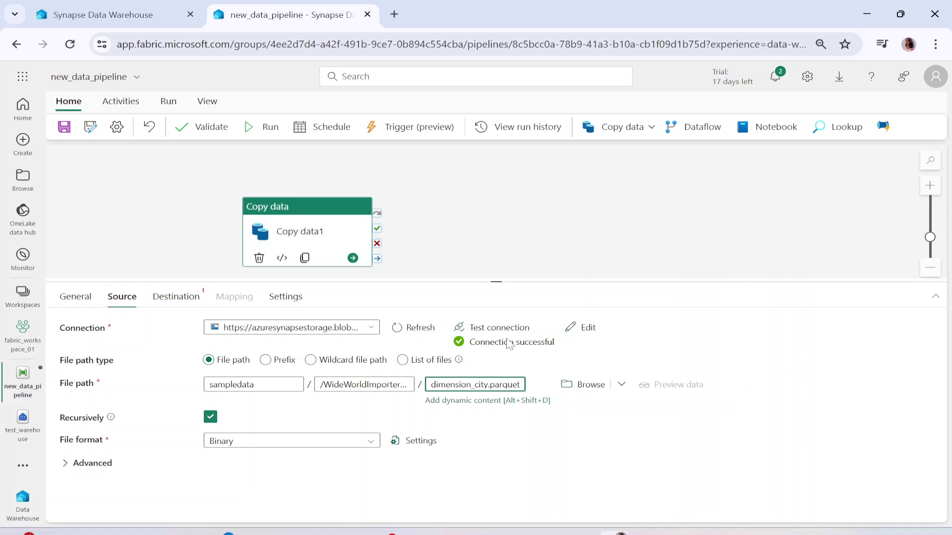
Step: Set the source file format to Parquet and collapse the advanced options
left_click(614, 463)
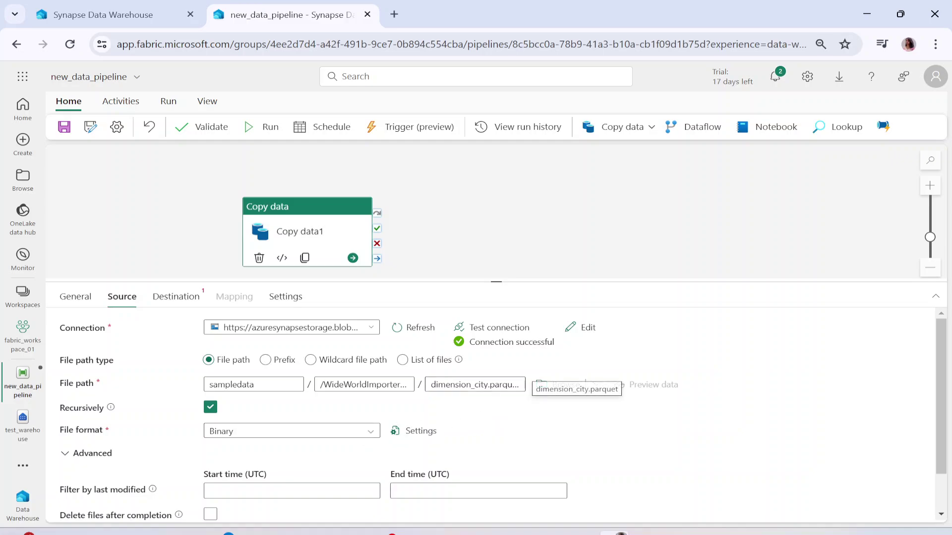
double_click(504, 385)
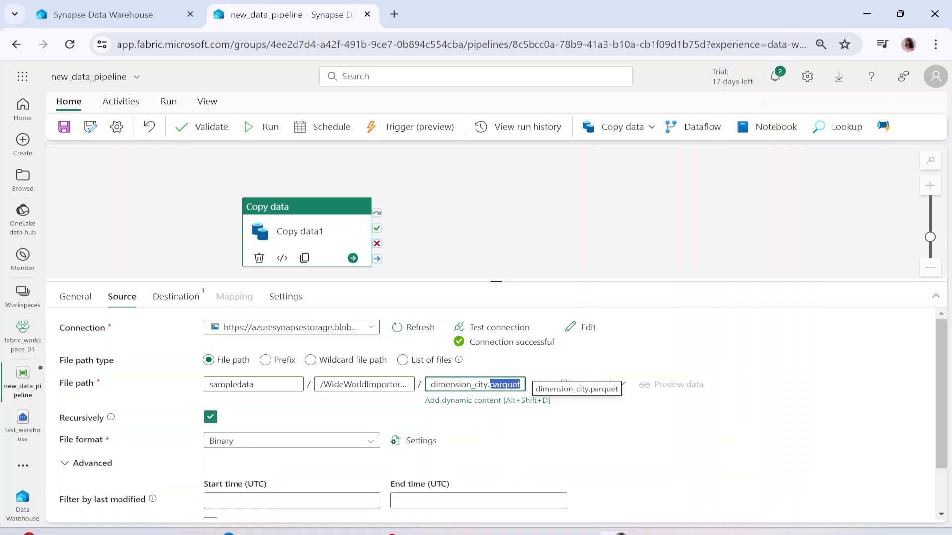
left_click(353, 440)
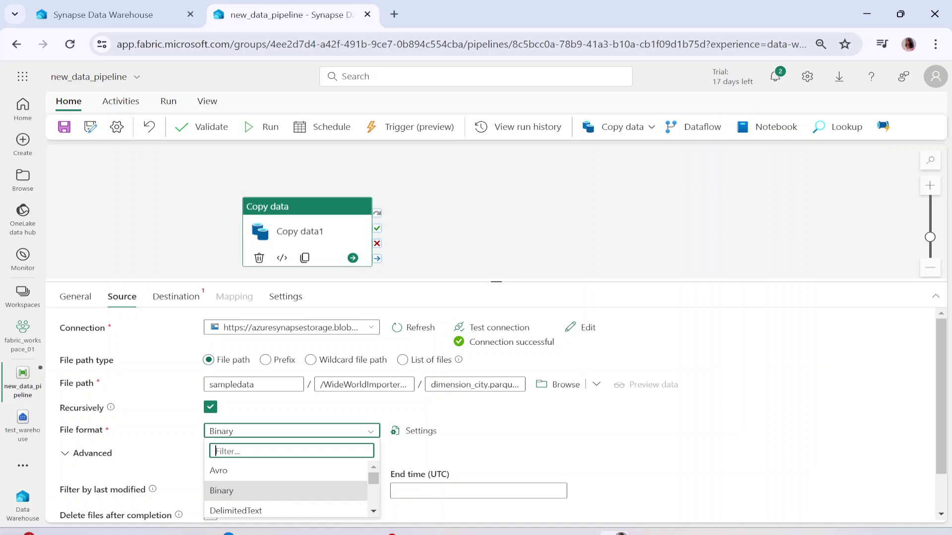
type("par")
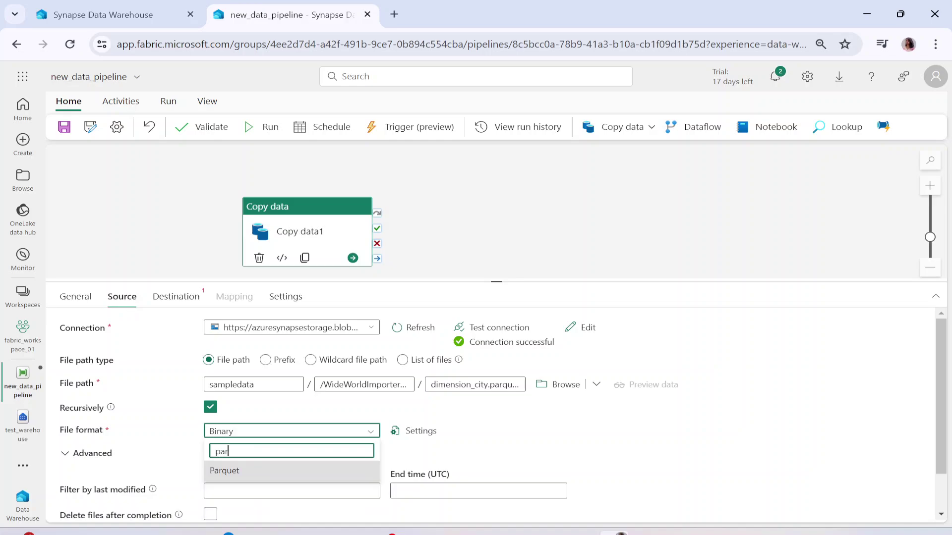
left_click(297, 471)
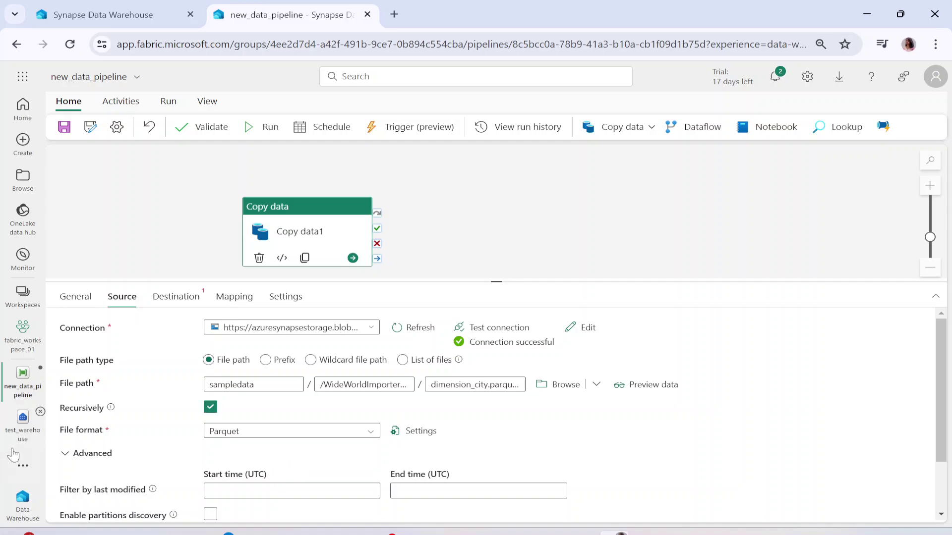
left_click(81, 458)
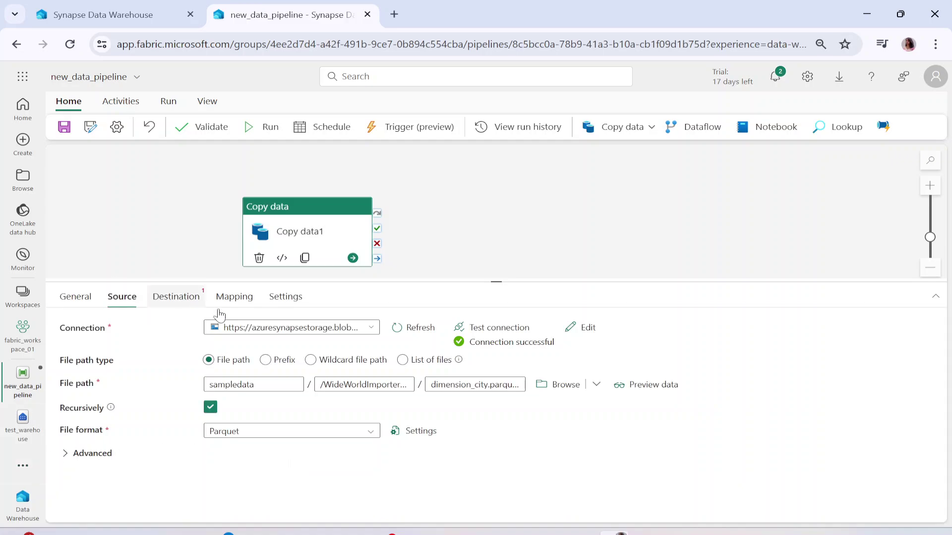
Step: Make test_warehouse the destination connection with Auto create table selected
left_click(182, 302)
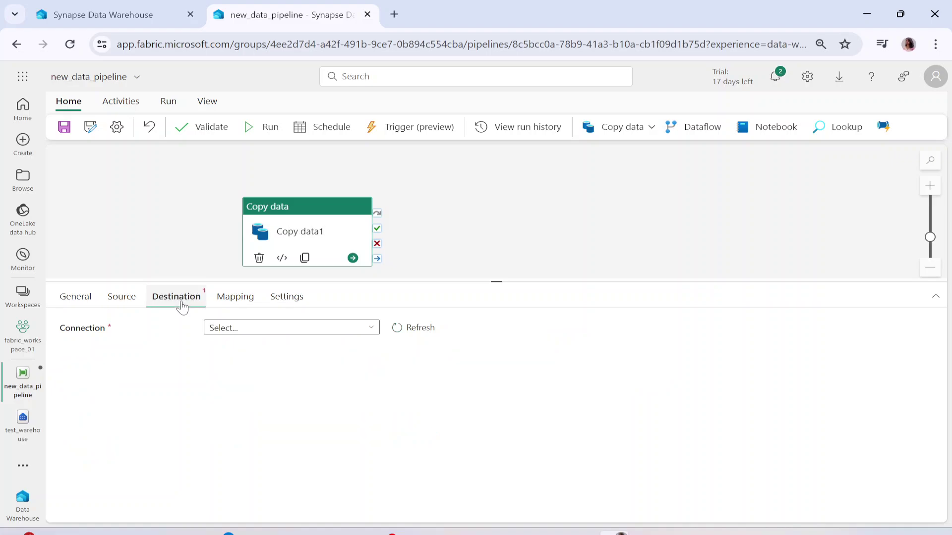
left_click(373, 333)
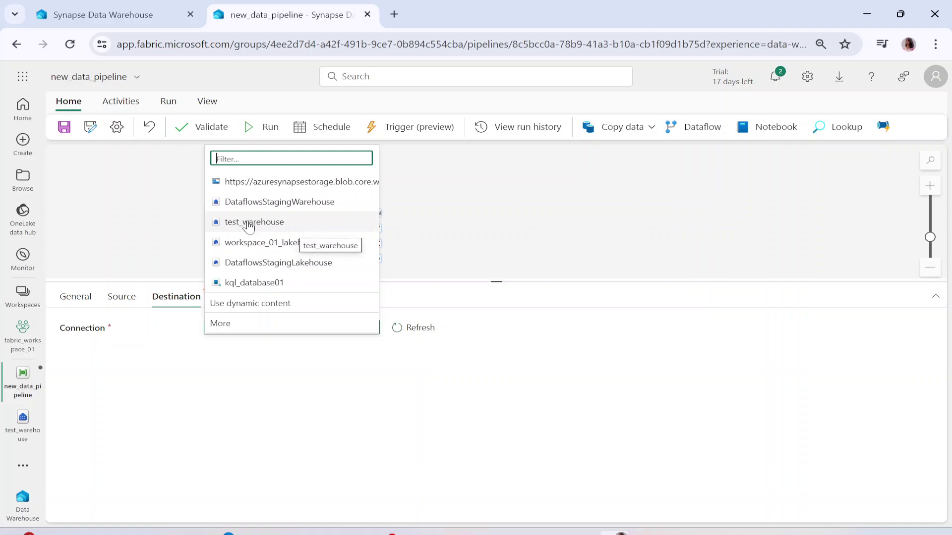
left_click(287, 223)
mouse_move(328, 533)
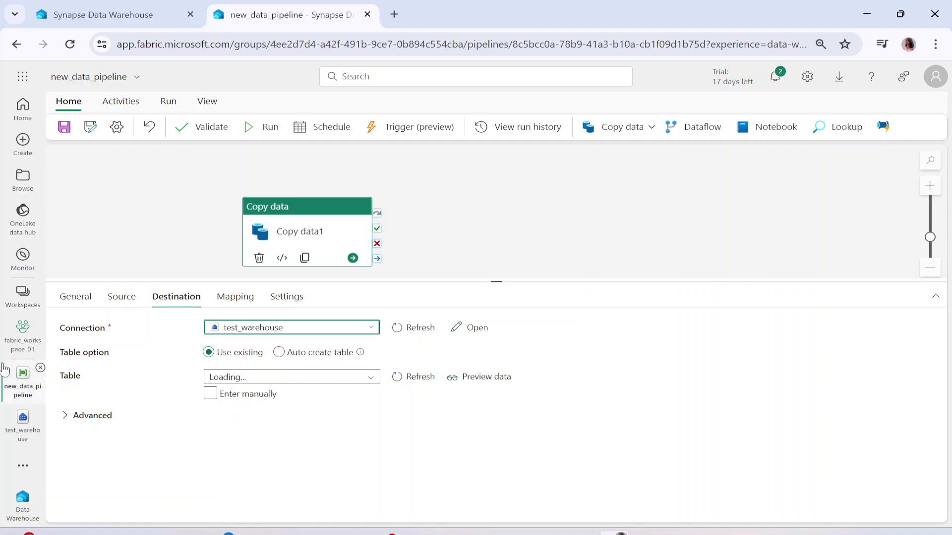
left_click_drag(66, 356, 108, 360)
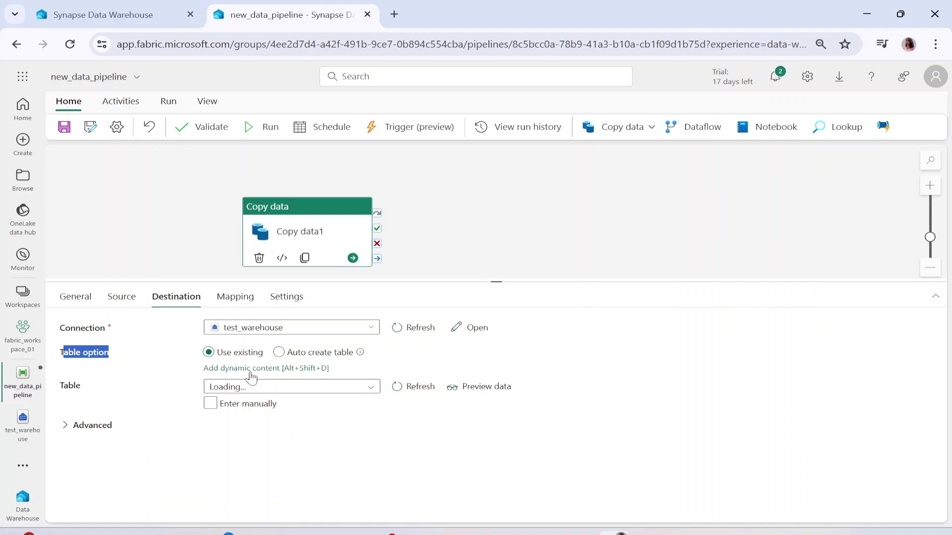
left_click(278, 353)
Step: Name the new destination table with schema dbo and table name pipeline_table
left_click(278, 389)
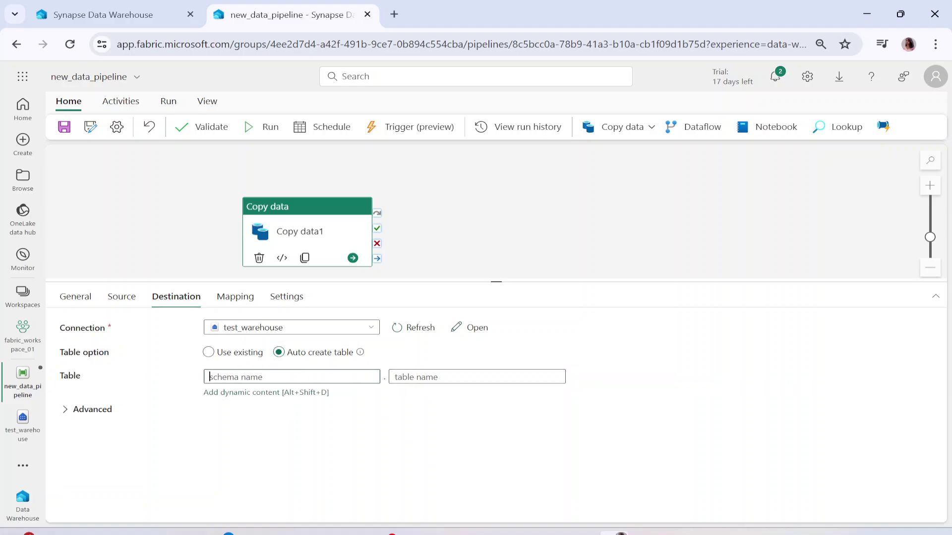
type("dbo")
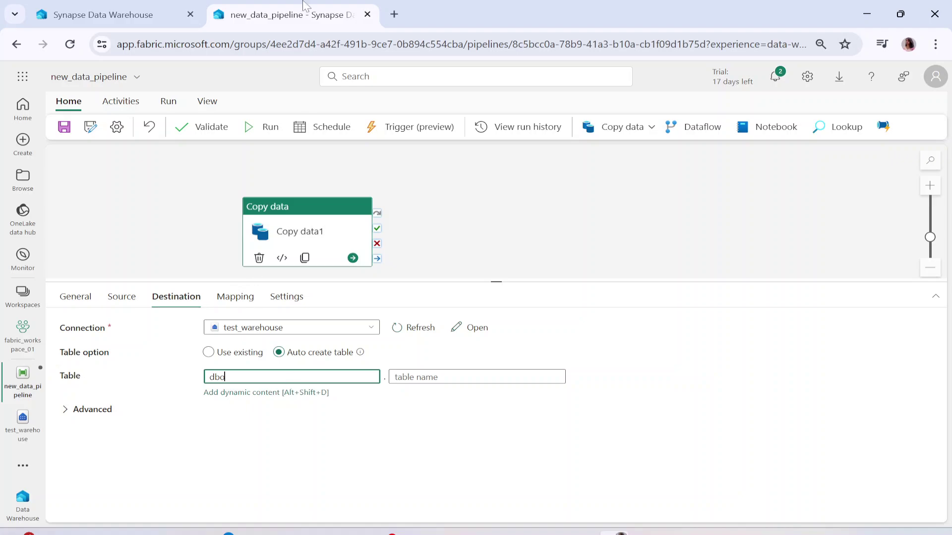
left_click(103, 14)
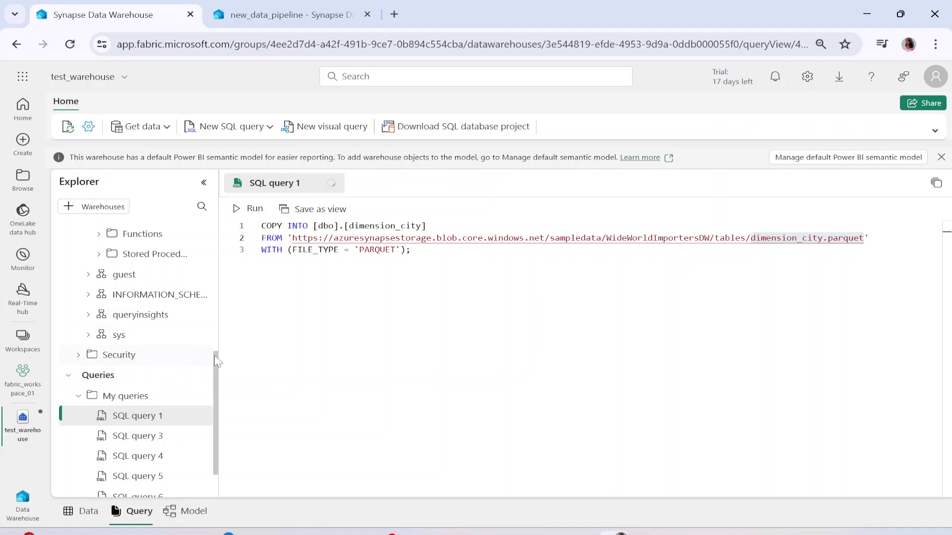
scroll(215, 337, "up", 6)
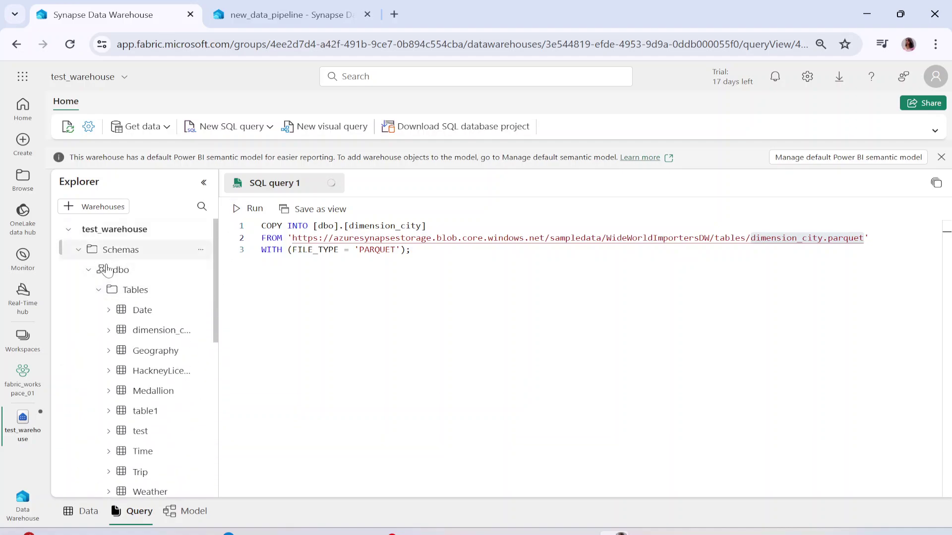
left_click(335, 13)
left_click(421, 377)
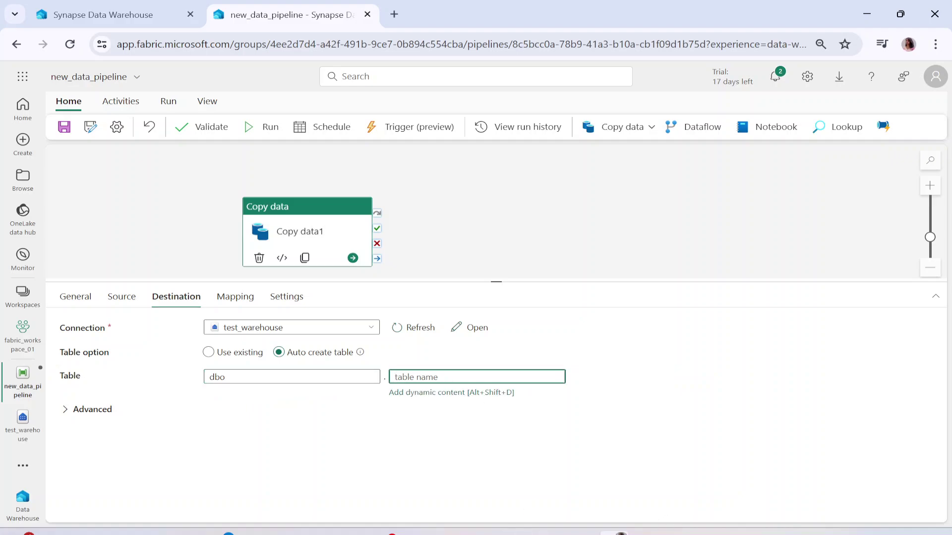
type("d")
key("BackSpace")
type("pipeline_table")
Step: Glance at the Mapping settings, return to Destination, and deselect the activity
left_click(232, 300)
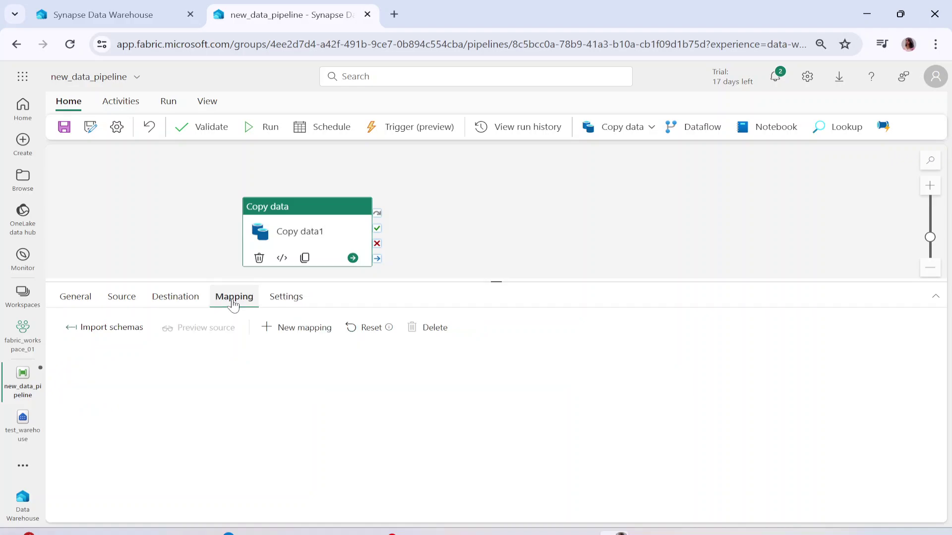
left_click(180, 300)
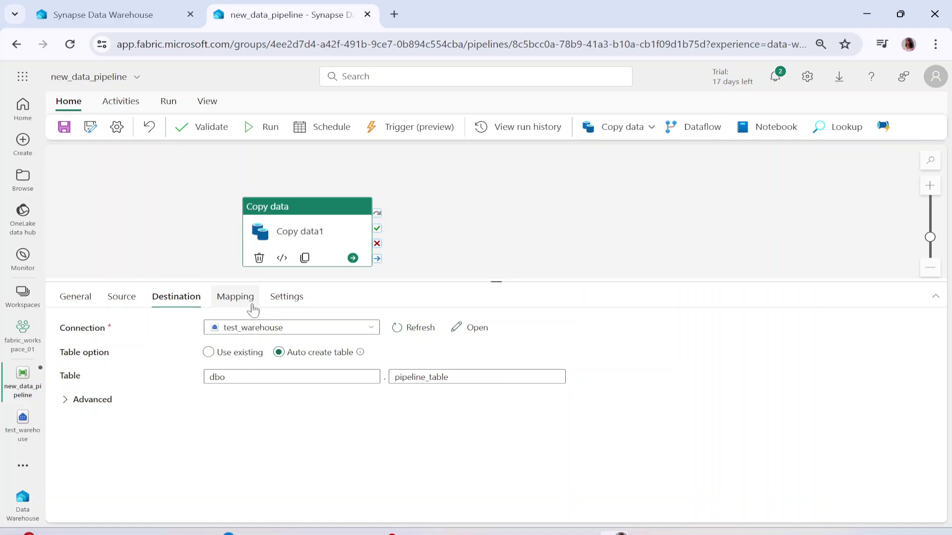
left_click(103, 188)
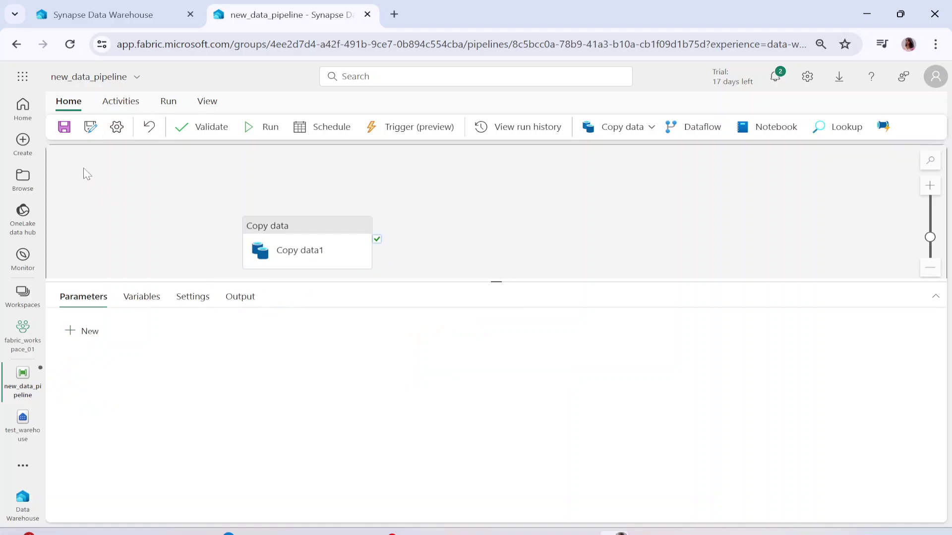
Step: Validate new_data_pipeline and confirm the results report no errors
left_click(210, 127)
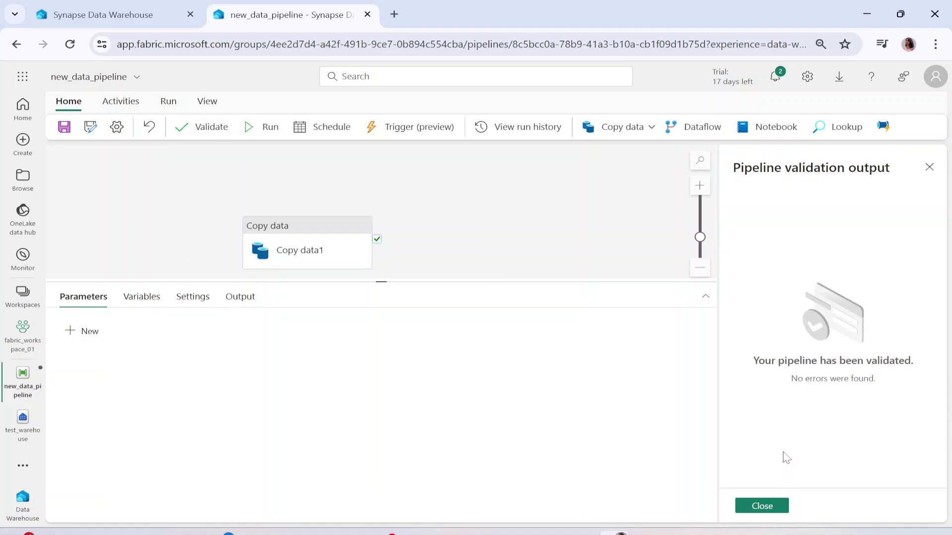
left_click_drag(751, 361, 916, 379)
left_click(951, 379)
triple_click(950, 379)
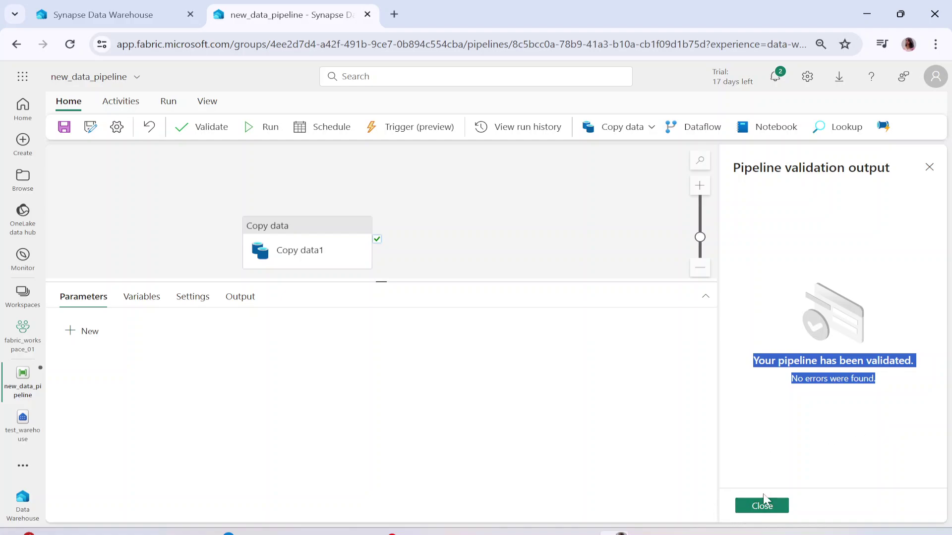
Step: Save new_data_pipeline with the configured Copy data1 activity
left_click(767, 505)
left_click(64, 127)
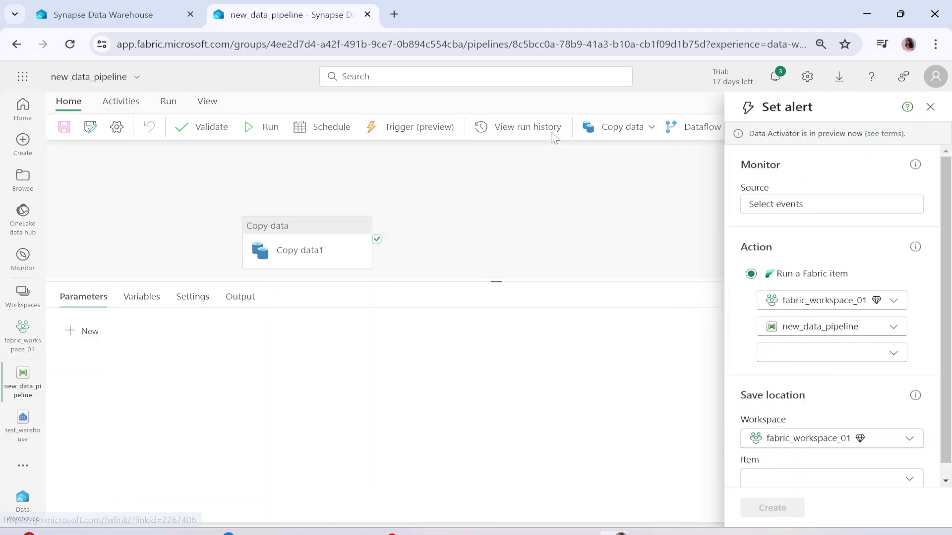
left_click(931, 108)
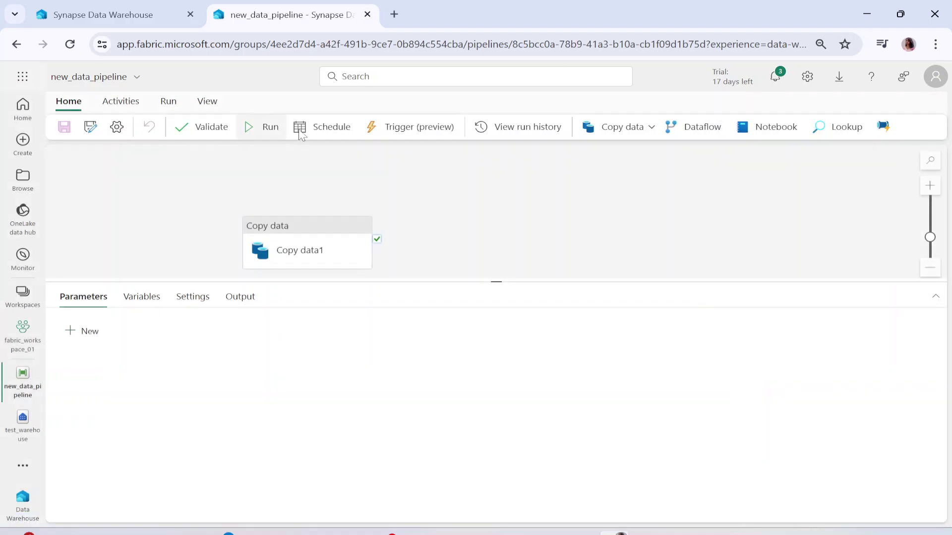
Step: Run new_data_pipeline and confirm Copy data1 succeeds after 33s
left_click(269, 127)
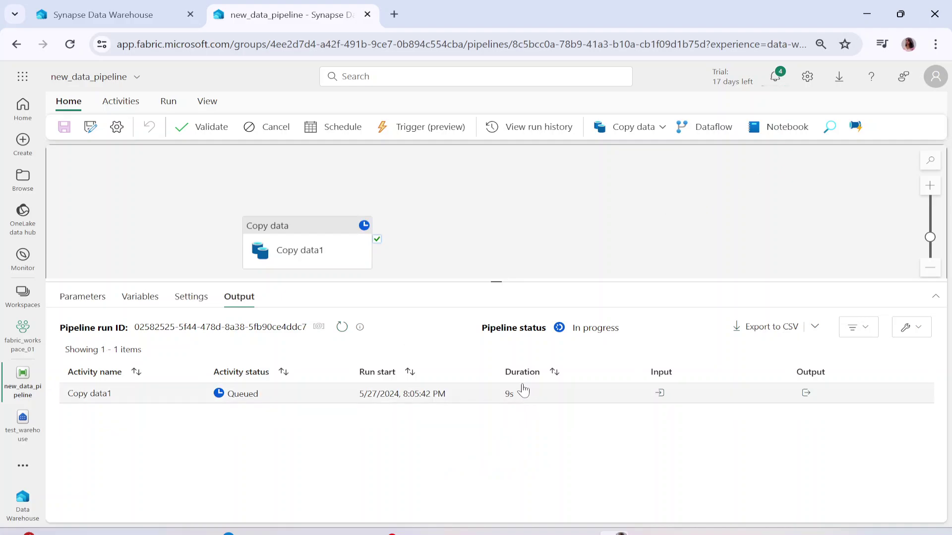
left_click_drag(285, 233, 337, 194)
left_click(722, 241)
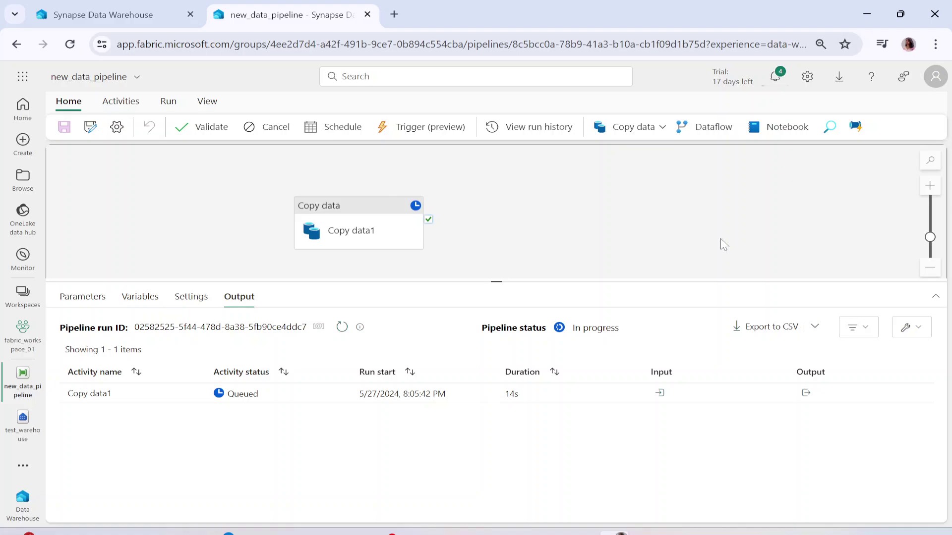
left_click_drag(504, 398, 524, 398)
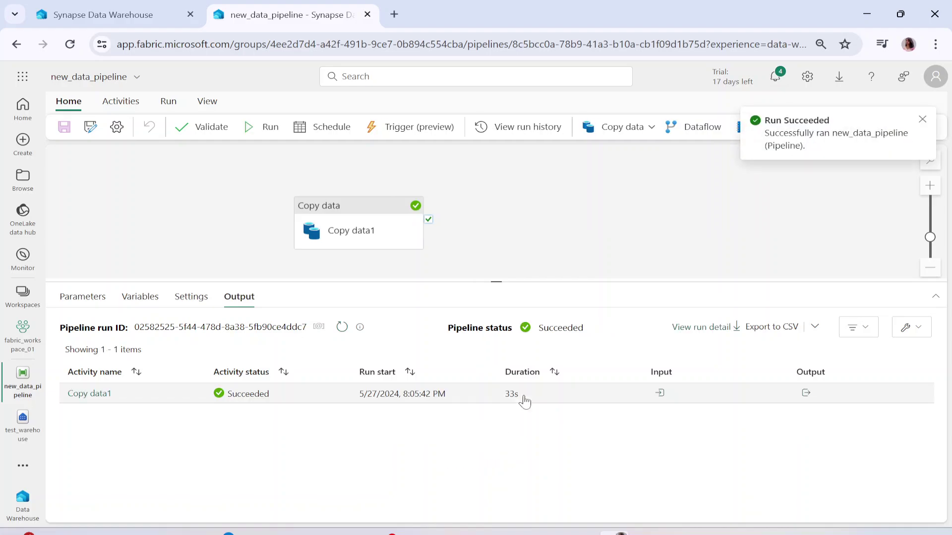
left_click(89, 11)
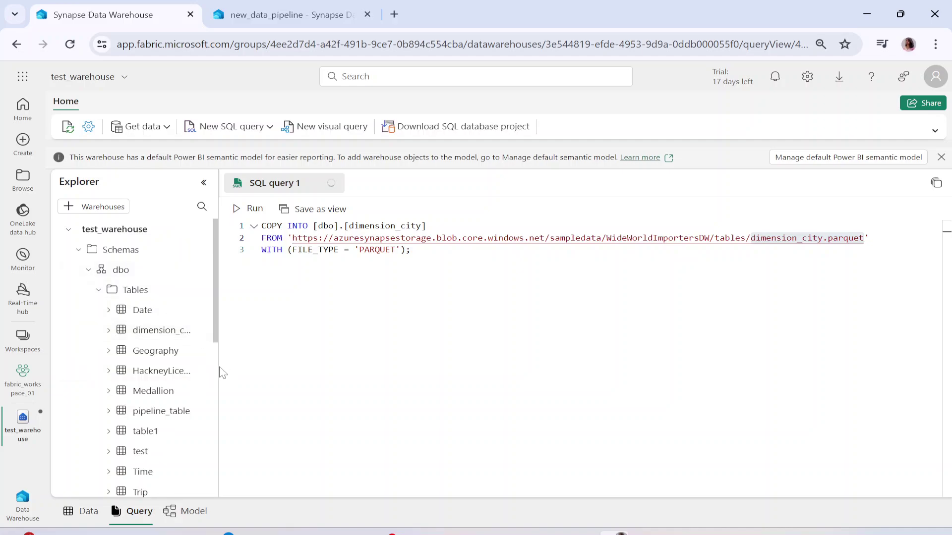
Step: Preview pipeline_table in test_warehouse to check its city rows
left_click_drag(217, 366, 285, 368)
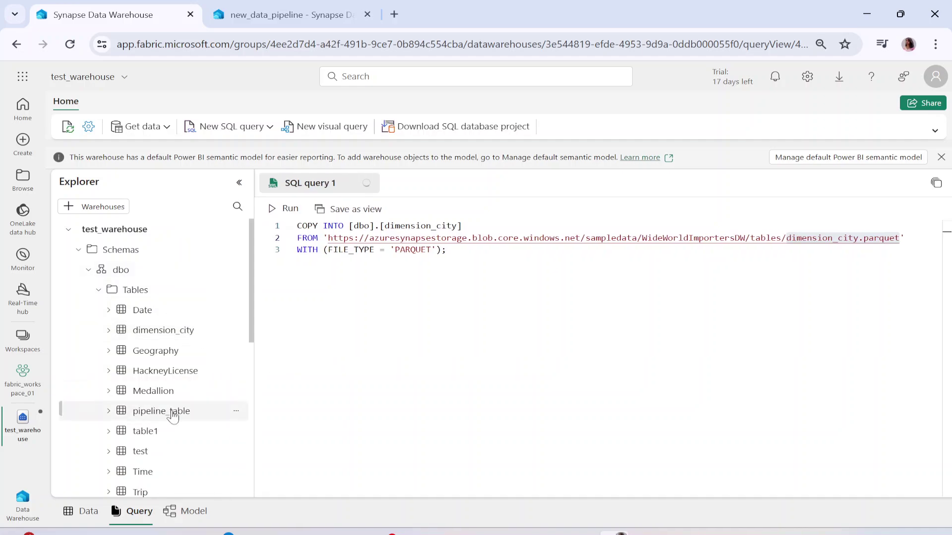
left_click(176, 415)
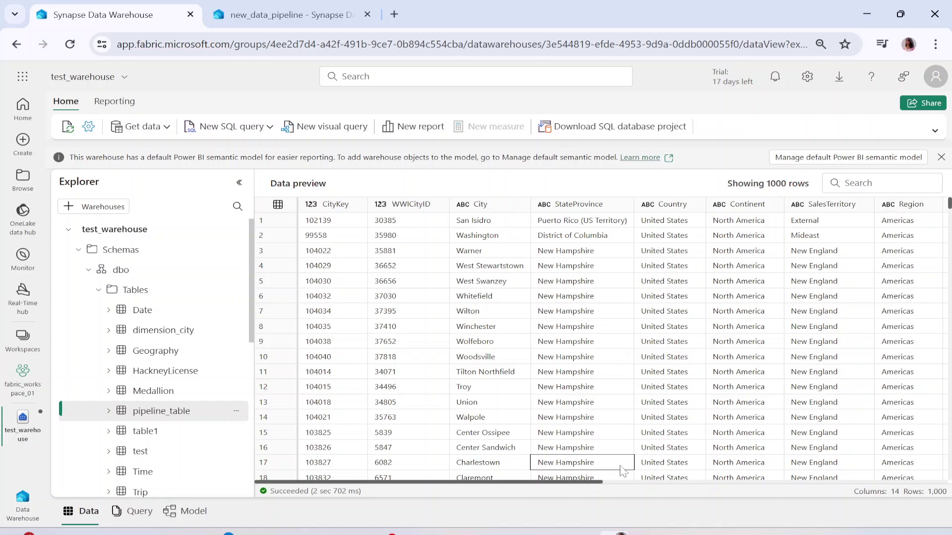
left_click_drag(600, 482, 949, 461)
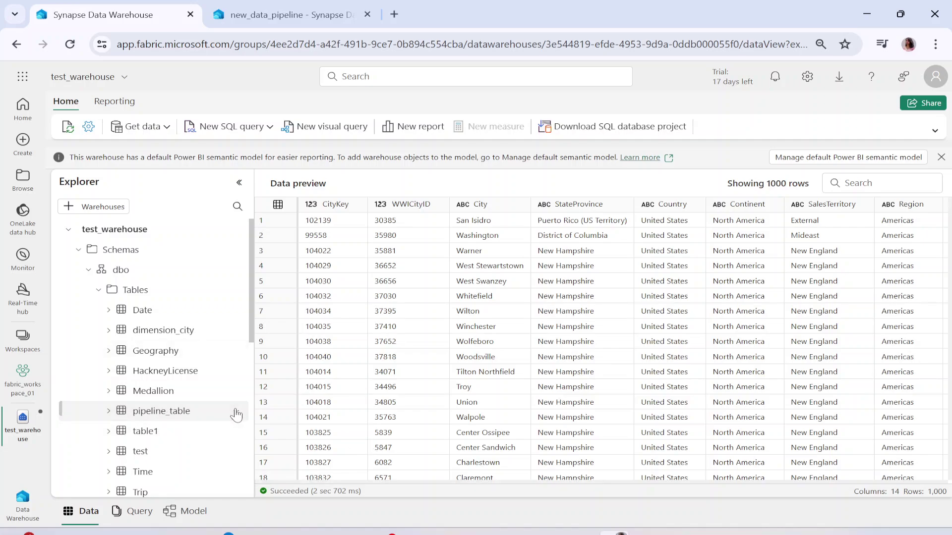
Step: Run a Select TOP 100 query on pipeline_table, then return to the pipeline run output
left_click(235, 411)
mouse_move(268, 421)
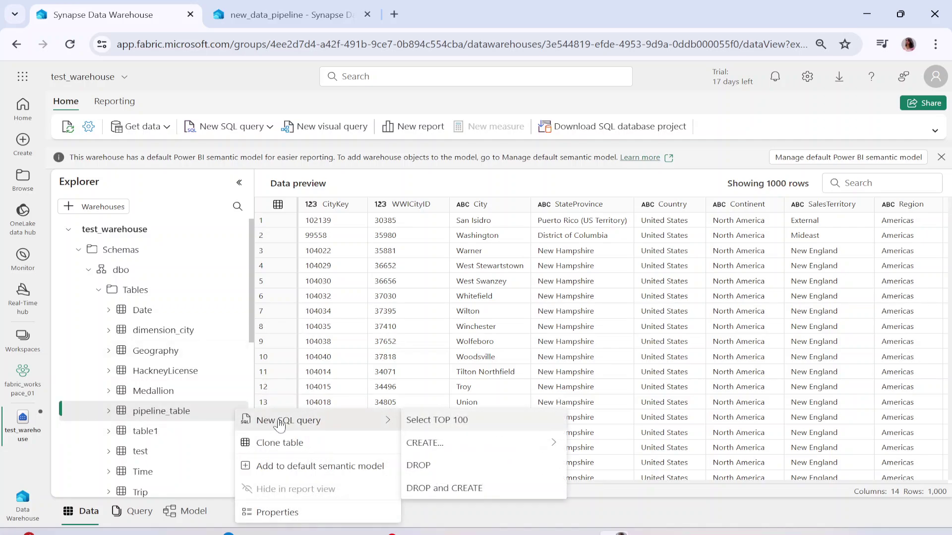
left_click(496, 426)
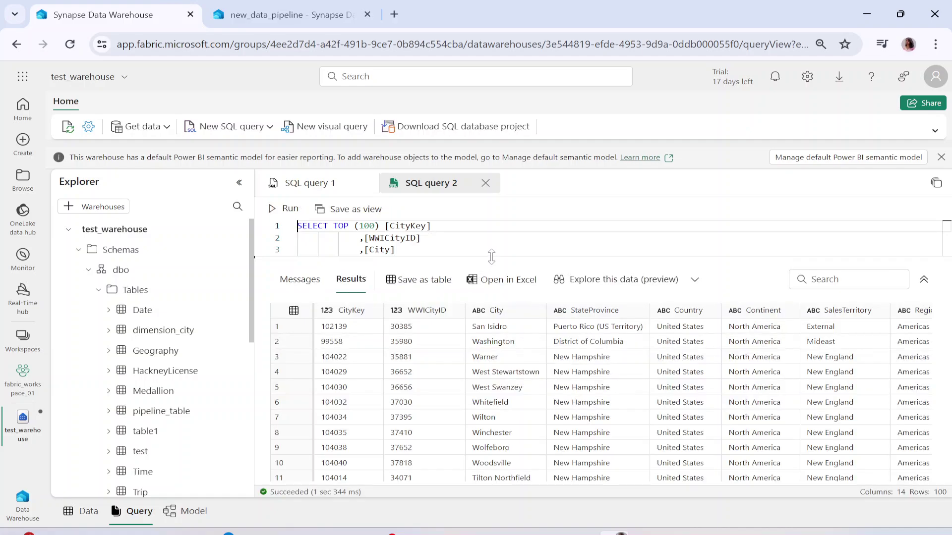
left_click_drag(488, 297, 488, 366)
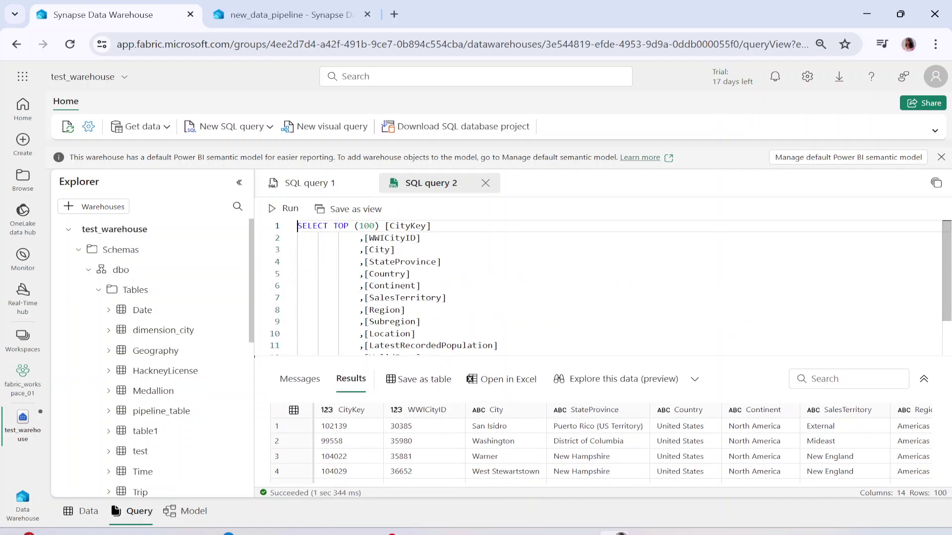
left_click(285, 19)
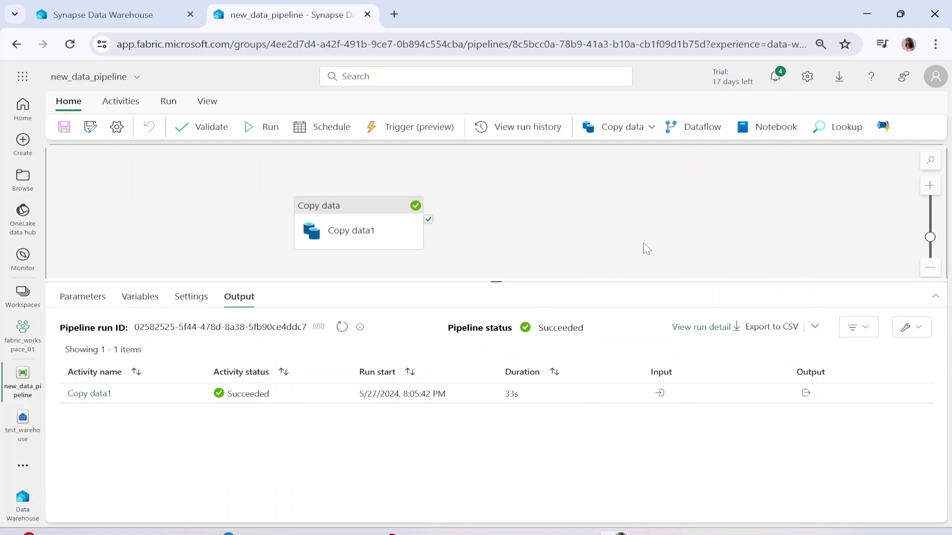